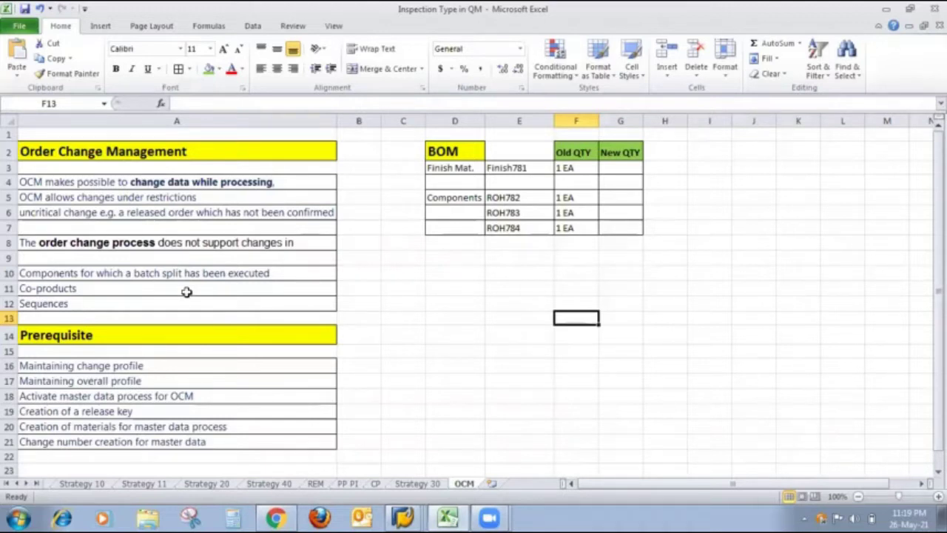
# Step: Switch to the SAP material BOM display and examine the item and header overviews of FINISH781 in plant 1000, BOM usage 1
pyautogui.click(267, 298)
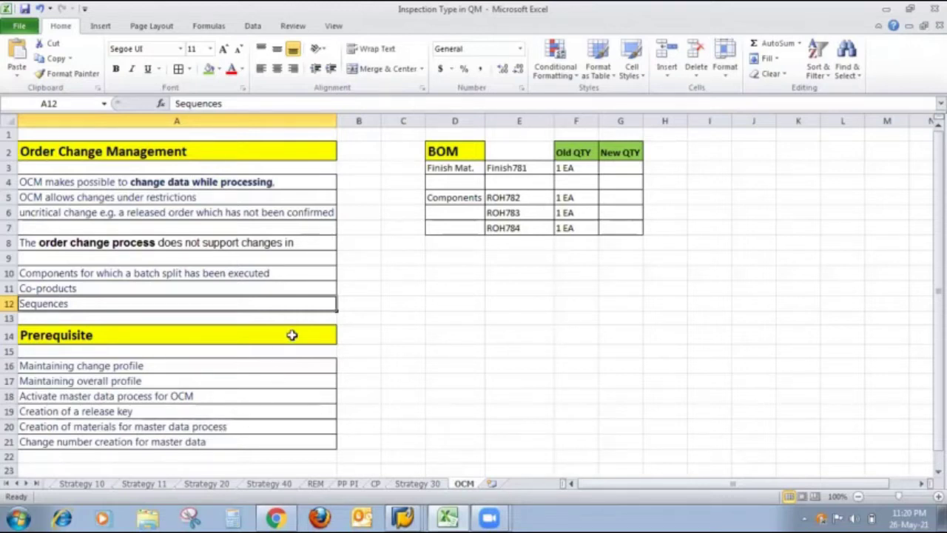
pyautogui.click(403, 517)
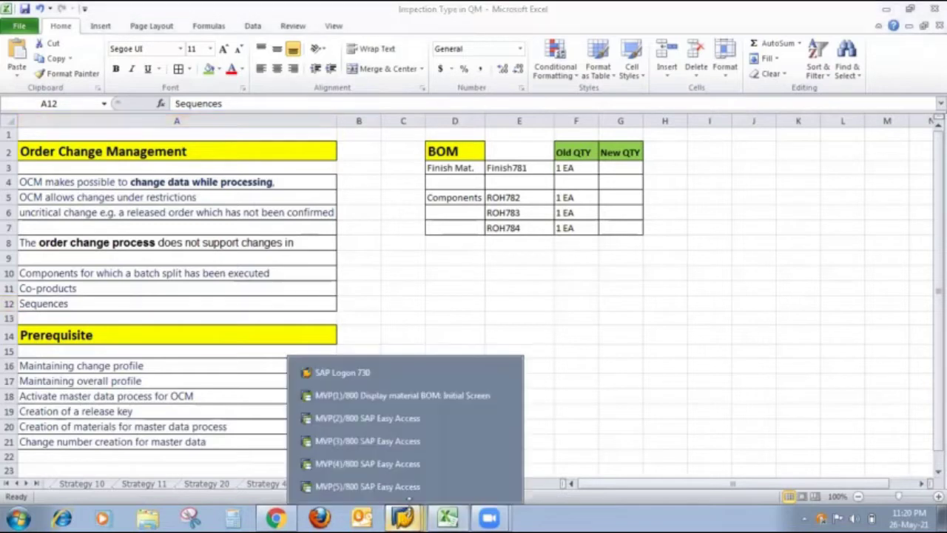
pyautogui.click(418, 397)
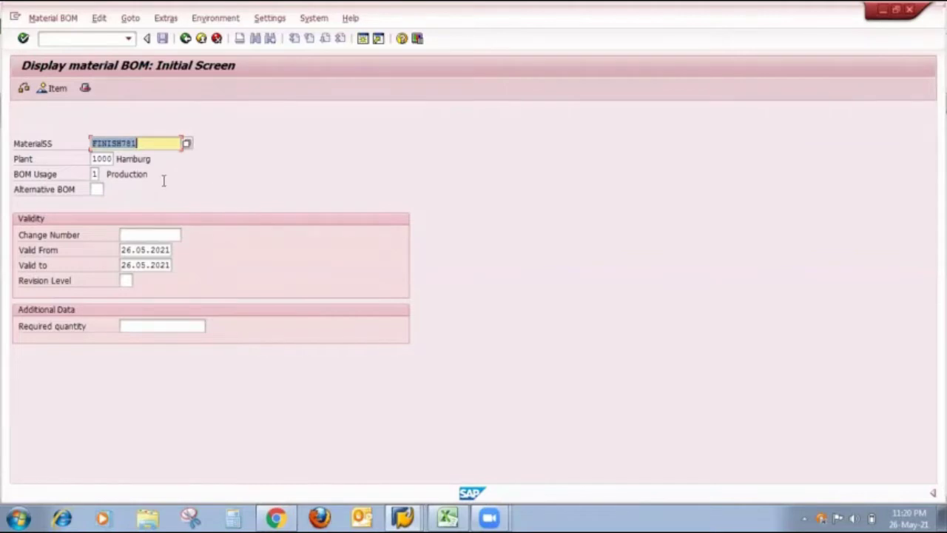
pyautogui.press('Return')
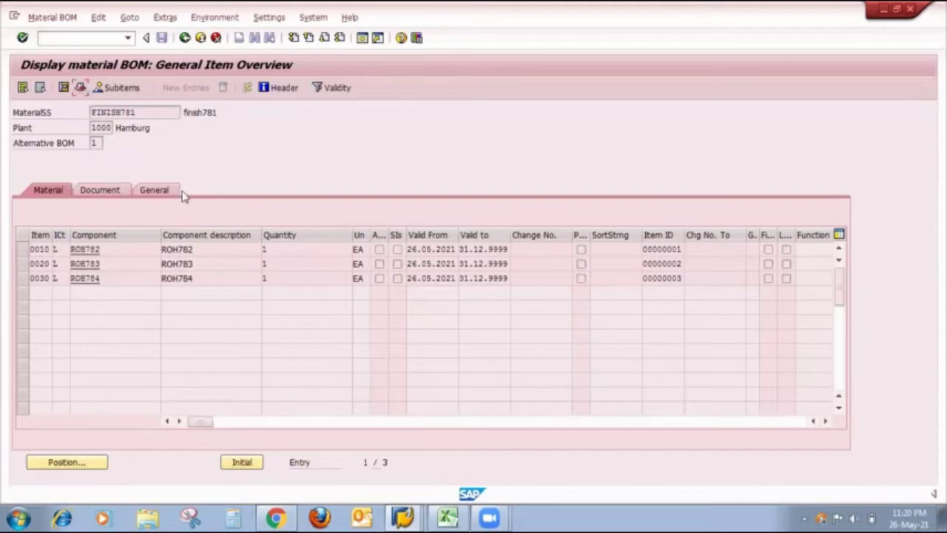
pyautogui.press('F5')
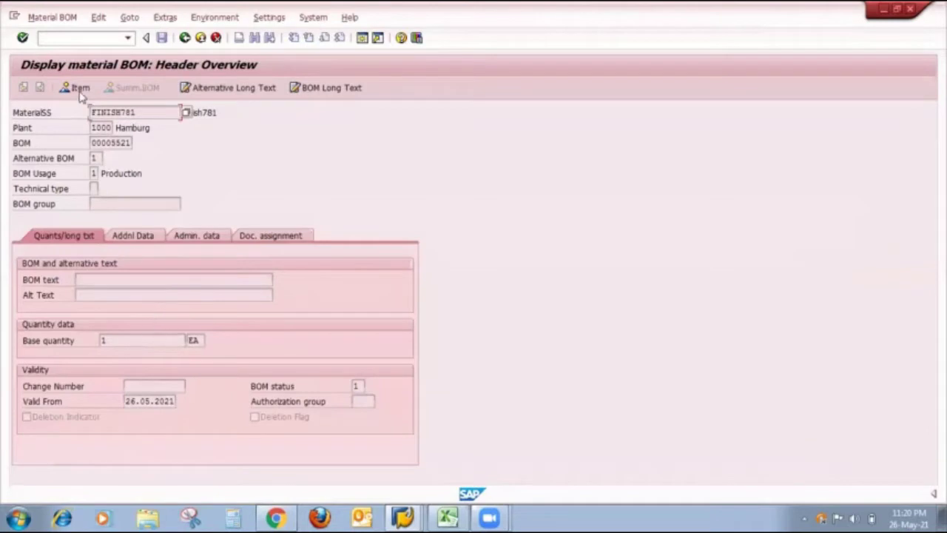
pyautogui.click(76, 88)
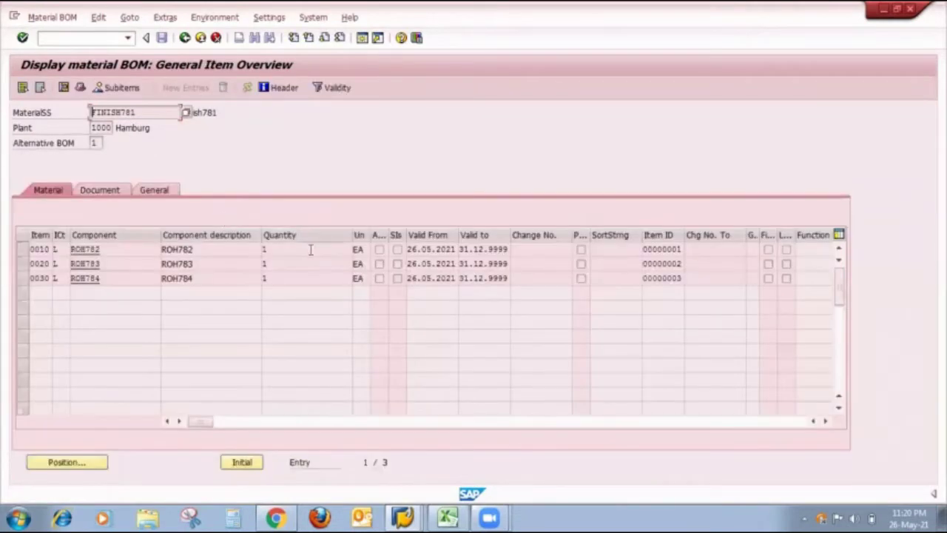
# Step: Compare the BOM component quantities with the Old QTY column in the Excel sheet and return to the BOM display's initial screen
pyautogui.click(449, 517)
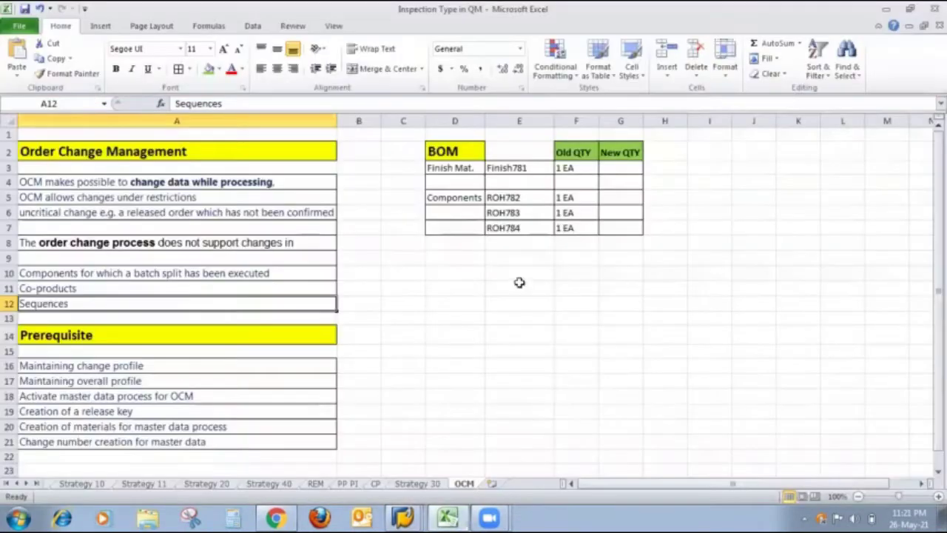
pyautogui.click(562, 168)
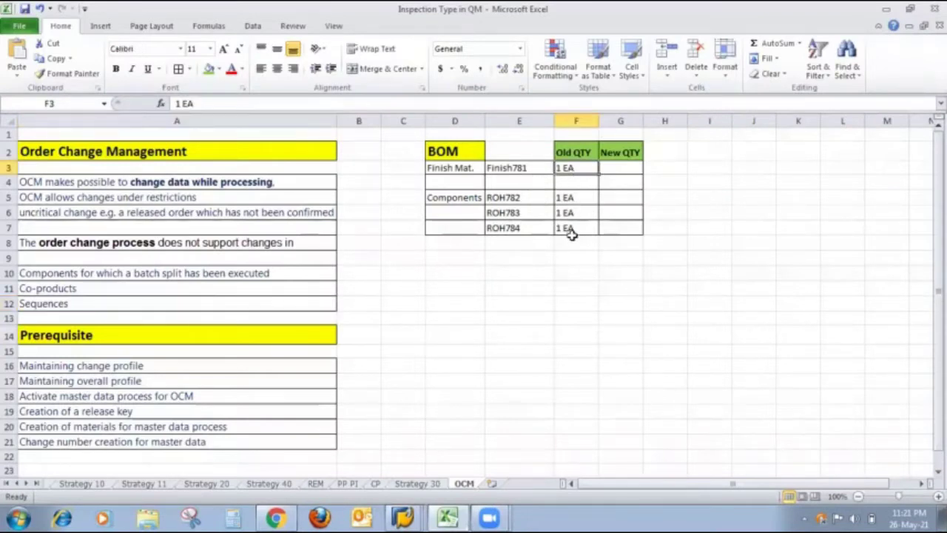
pyautogui.hotkey('alt', 'Tab')
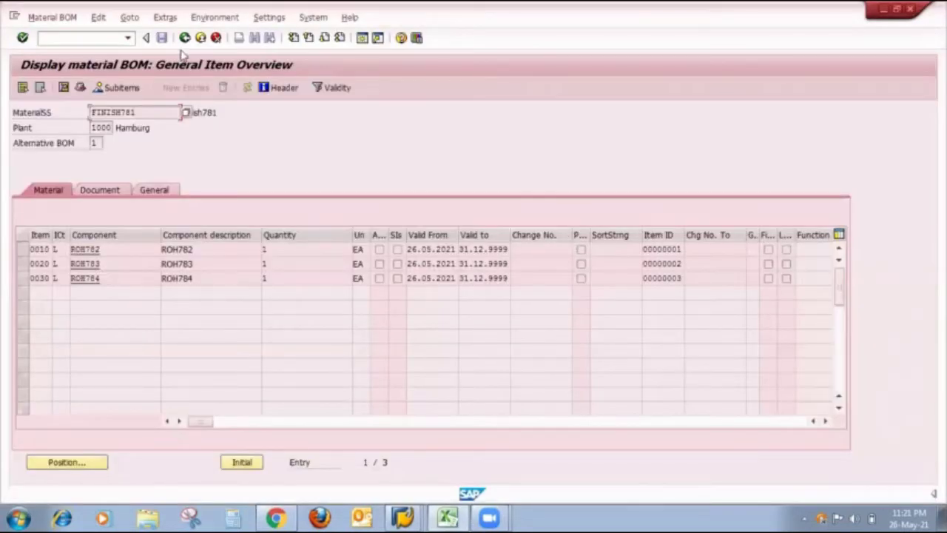
pyautogui.click(185, 39)
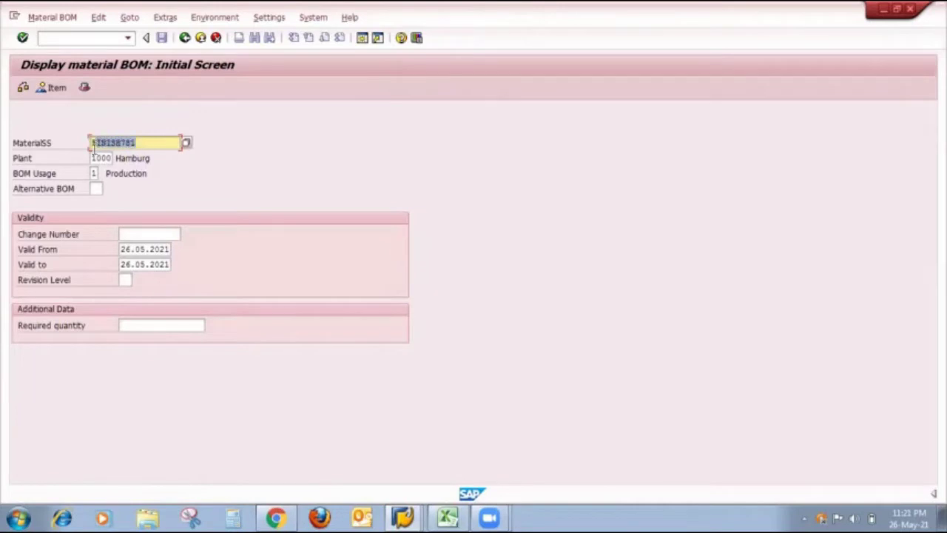
# Step: Start transaction CO01 in another SAP session and create a PP01 production order for material FINISH781 in plant 1000
pyautogui.press('Home')
pyautogui.click(403, 517)
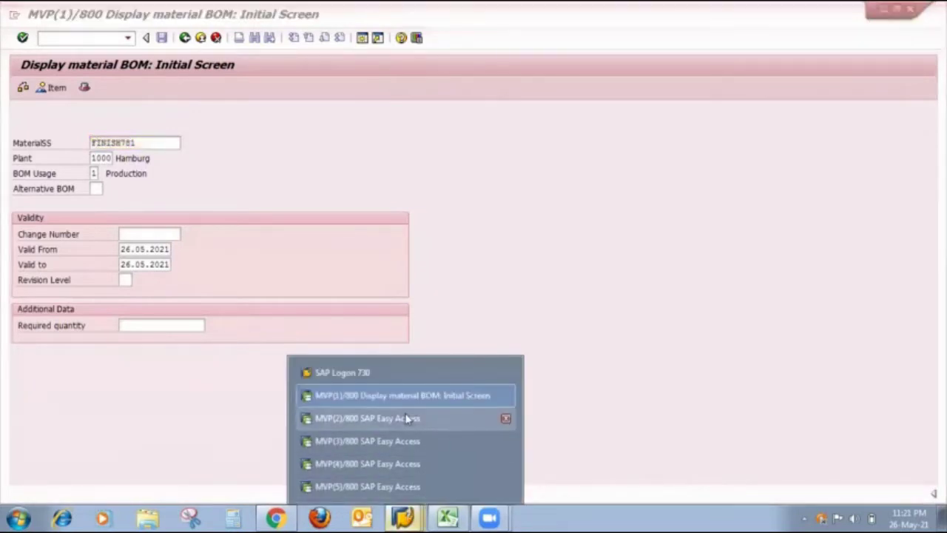
pyautogui.click(422, 419)
pyautogui.write('co01')
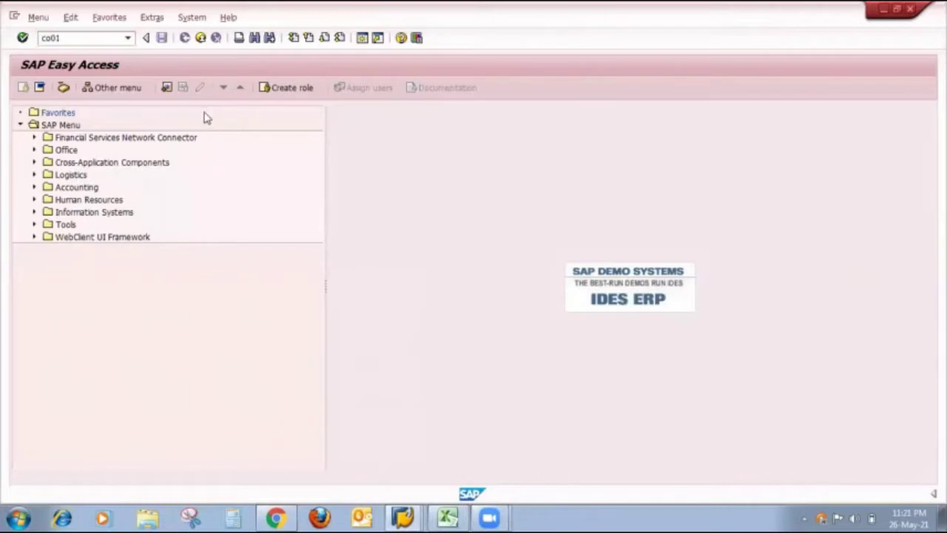
pyautogui.press('Return')
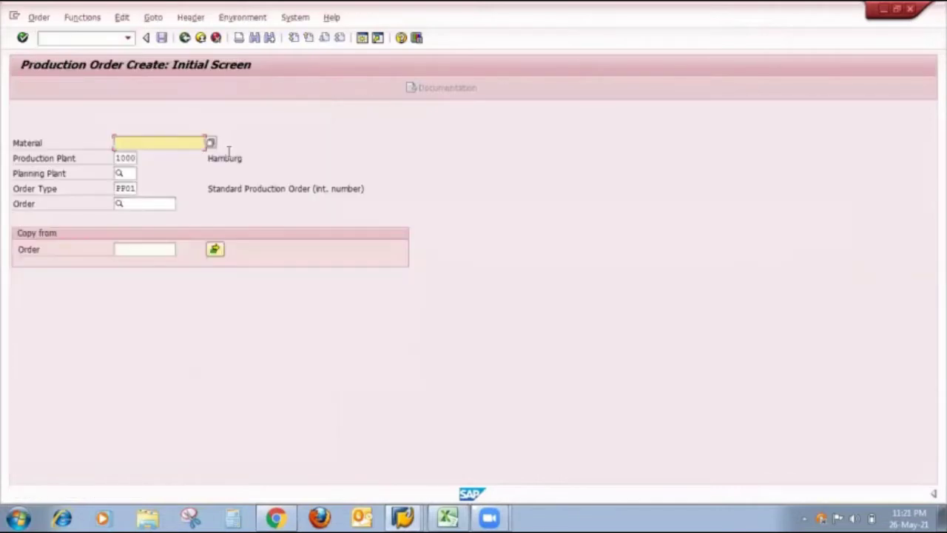
pyautogui.write('FINISH781')
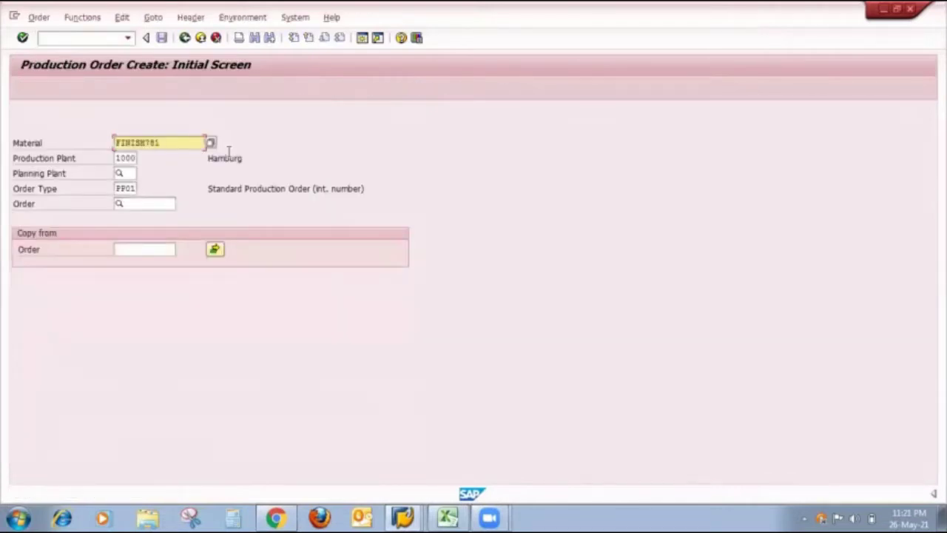
pyautogui.press('Return')
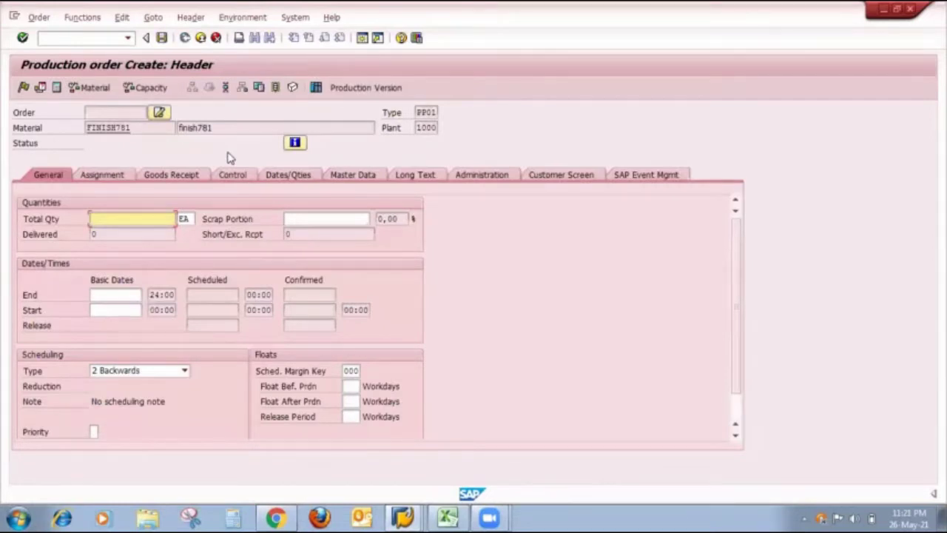
# Step: Set the order's total quantity to 1 EA and its basic end date to 31.05.2021
pyautogui.write('1')
pyautogui.click(114, 296)
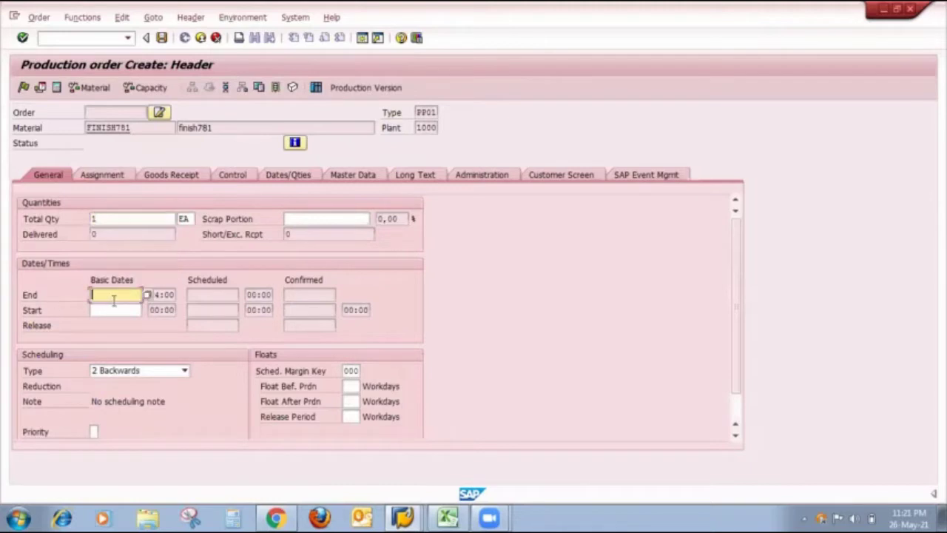
pyautogui.click(113, 302)
pyautogui.press('Return')
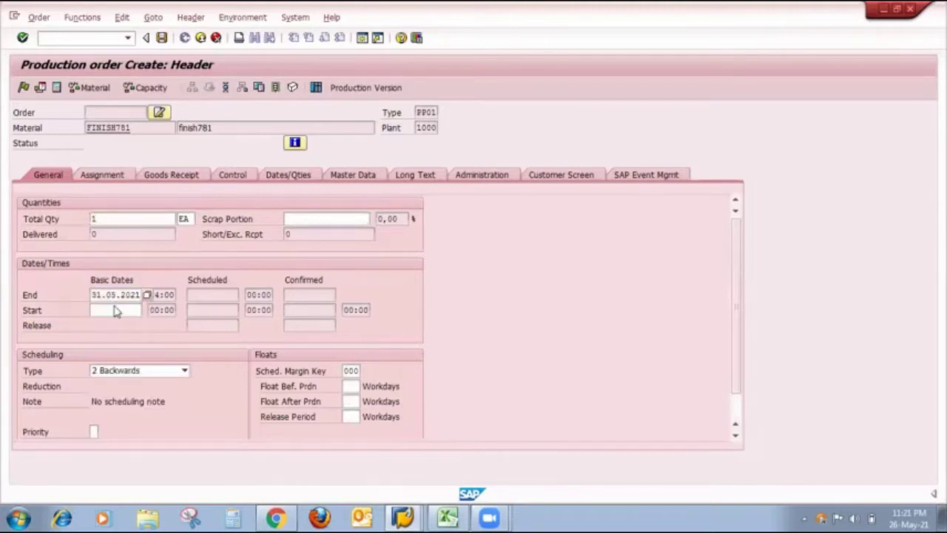
# Step: Set the goods receipt storage location of the production order to FG01
pyautogui.click(179, 176)
pyautogui.click(115, 357)
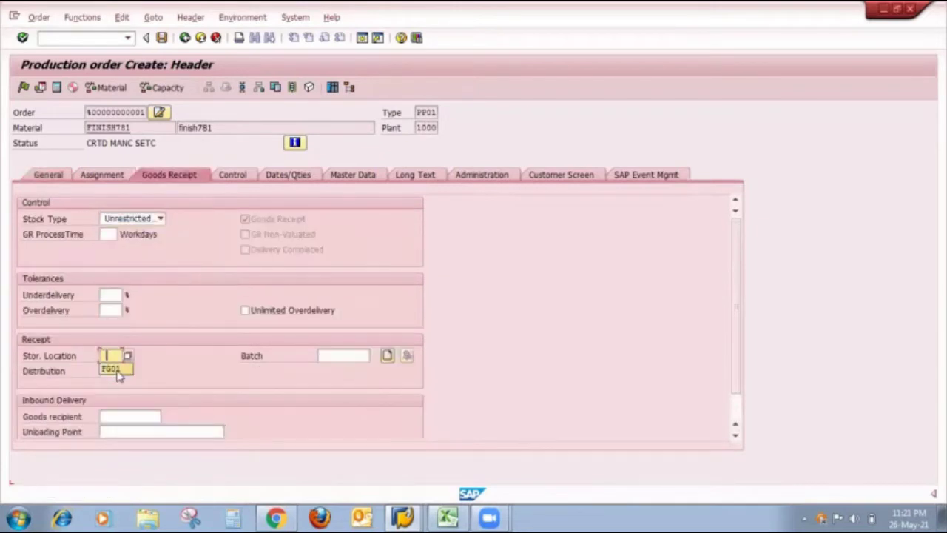
pyautogui.click(110, 371)
# Step: Examine the production order's operation overview and the component overview with its backflush settings
pyautogui.click(243, 87)
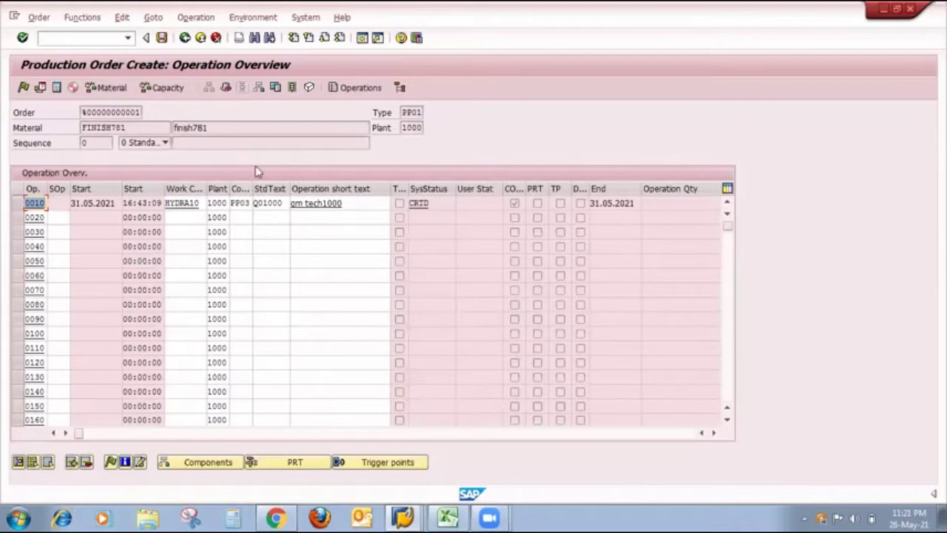
pyautogui.click(270, 89)
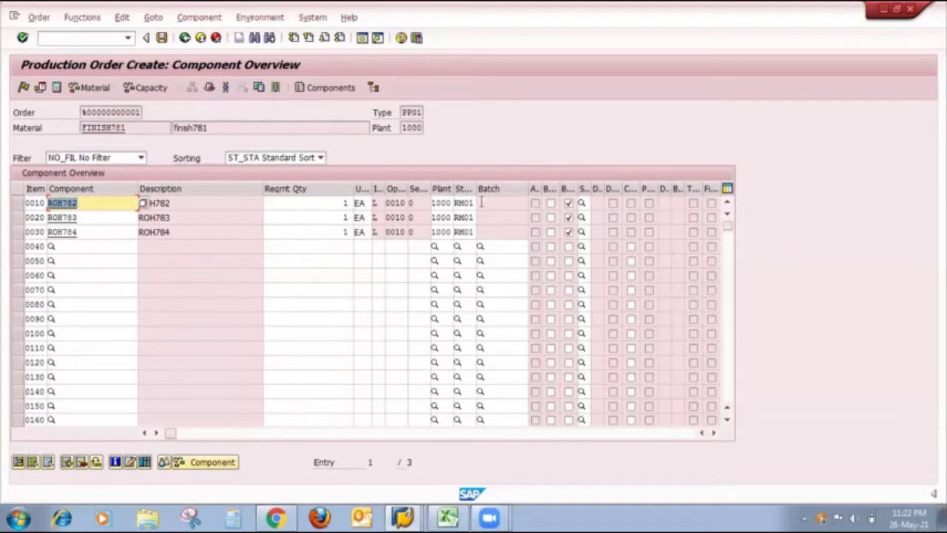
pyautogui.click(568, 203)
# Step: Release and save the production order, and go to the order display's initial screen
pyautogui.click(25, 88)
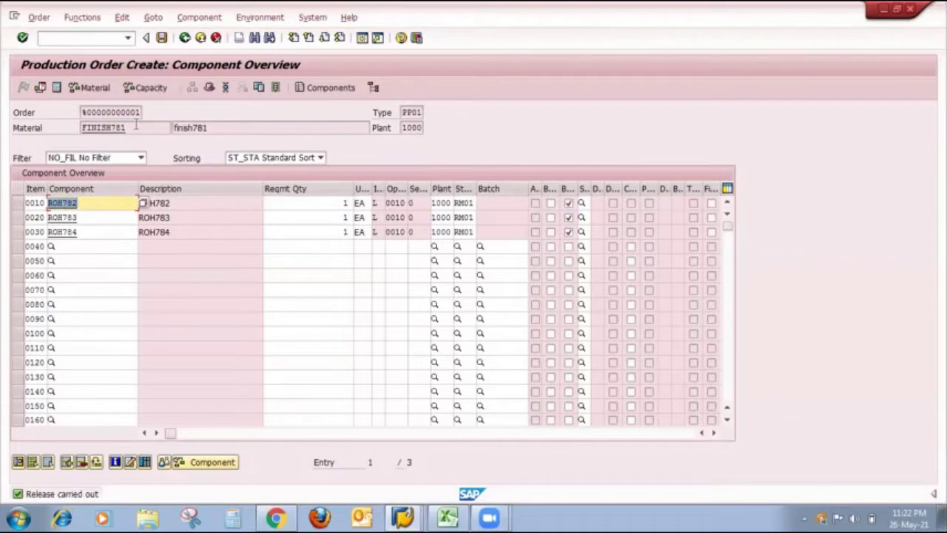
pyautogui.click(162, 37)
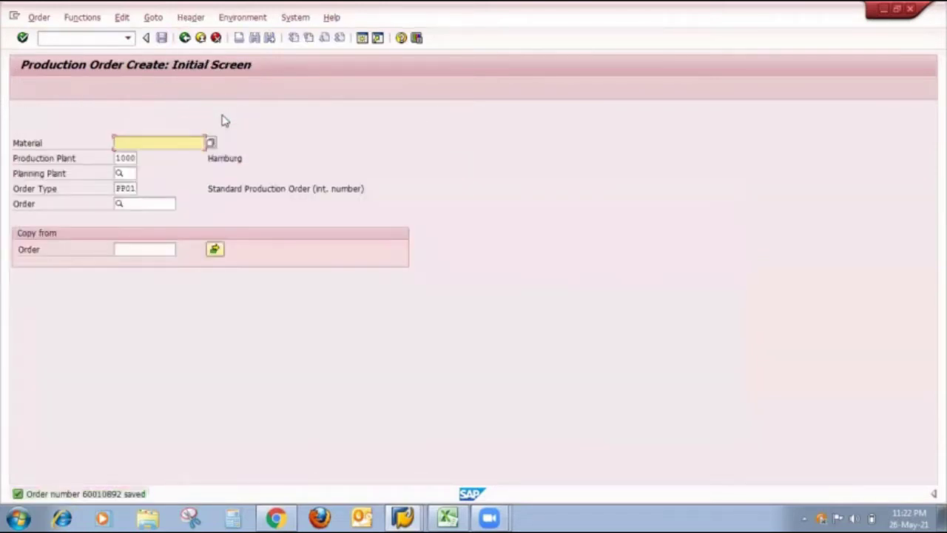
pyautogui.click(38, 17)
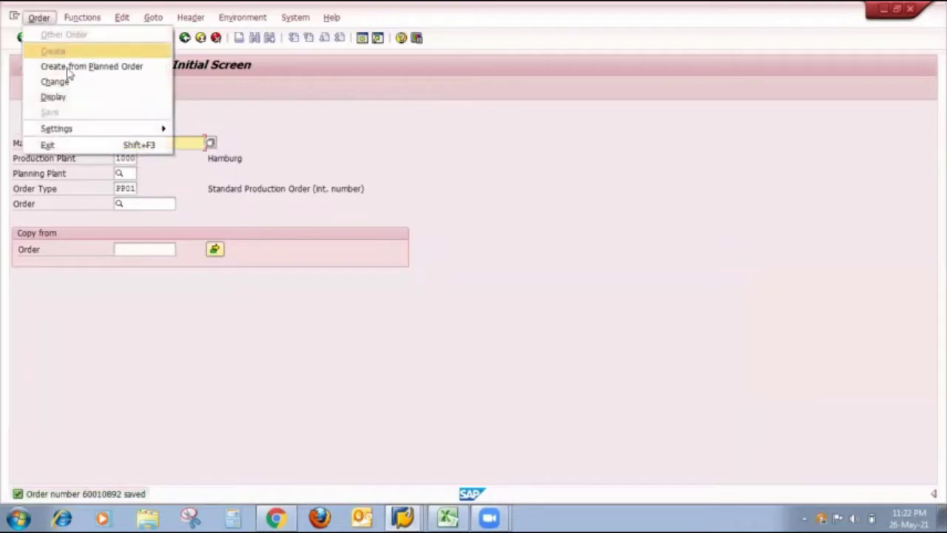
pyautogui.click(68, 96)
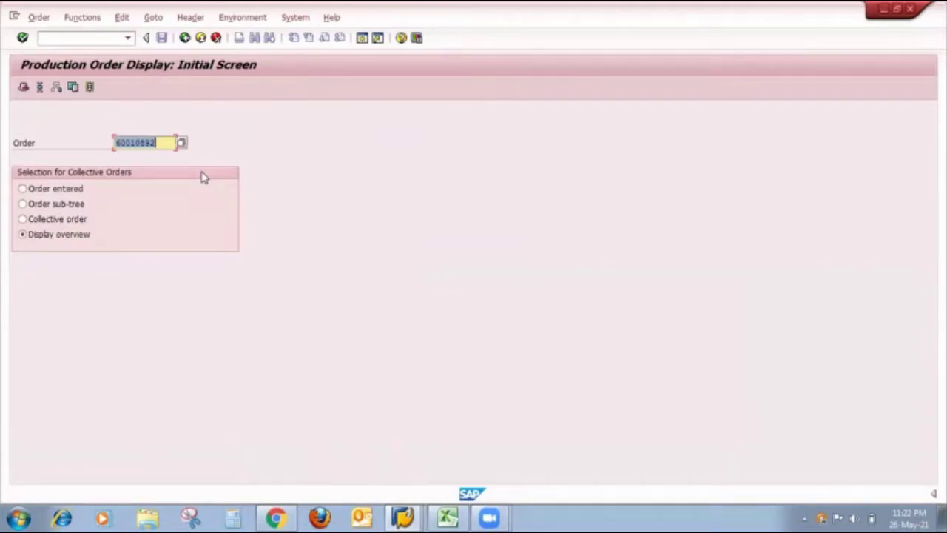
# Step: Start transaction CC01 in a free SAP session and begin a change master with the With Release Key function
pyautogui.click(407, 514)
pyautogui.click(389, 443)
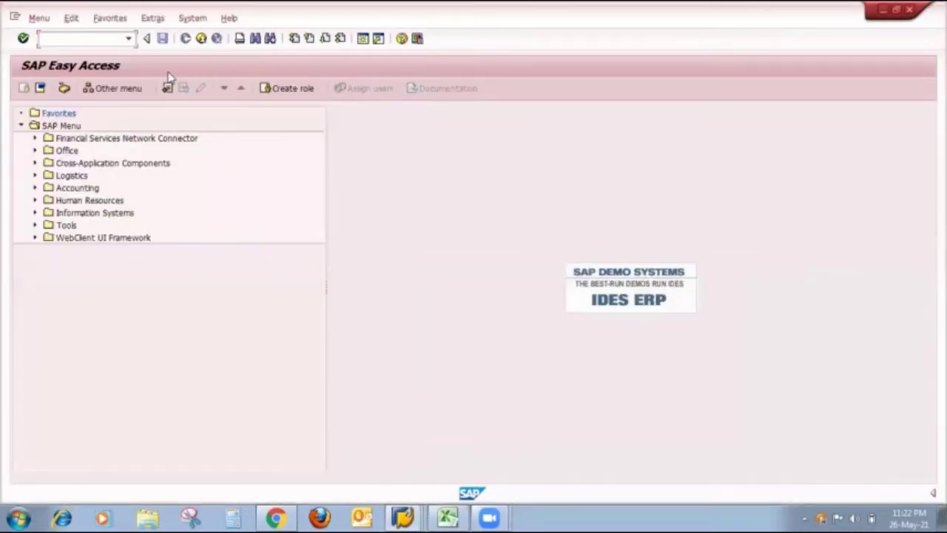
pyautogui.write('cc01')
pyautogui.press('Return')
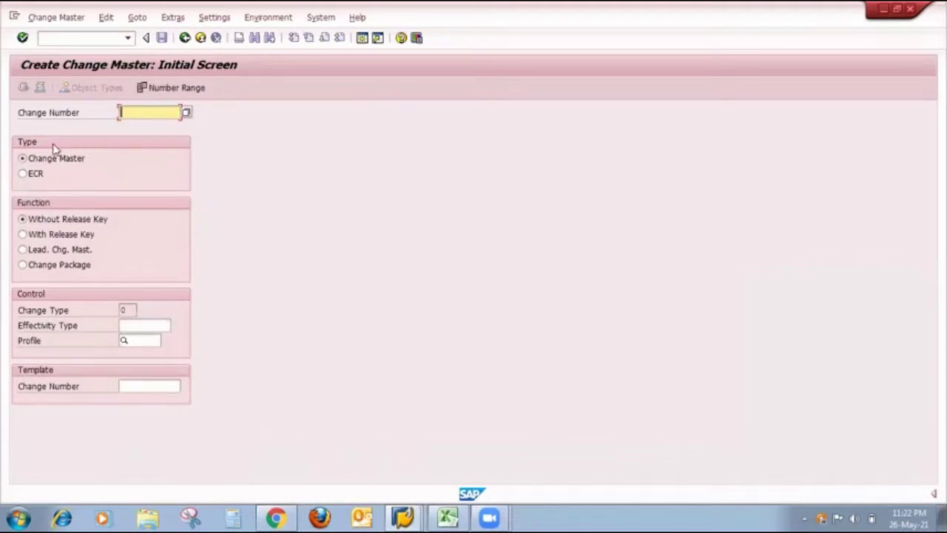
pyautogui.click(38, 235)
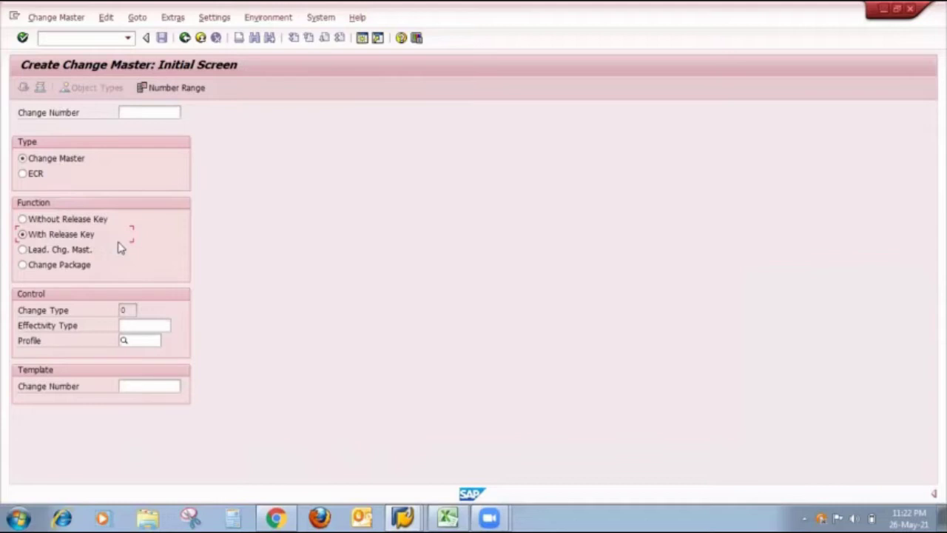
pyautogui.press('Return')
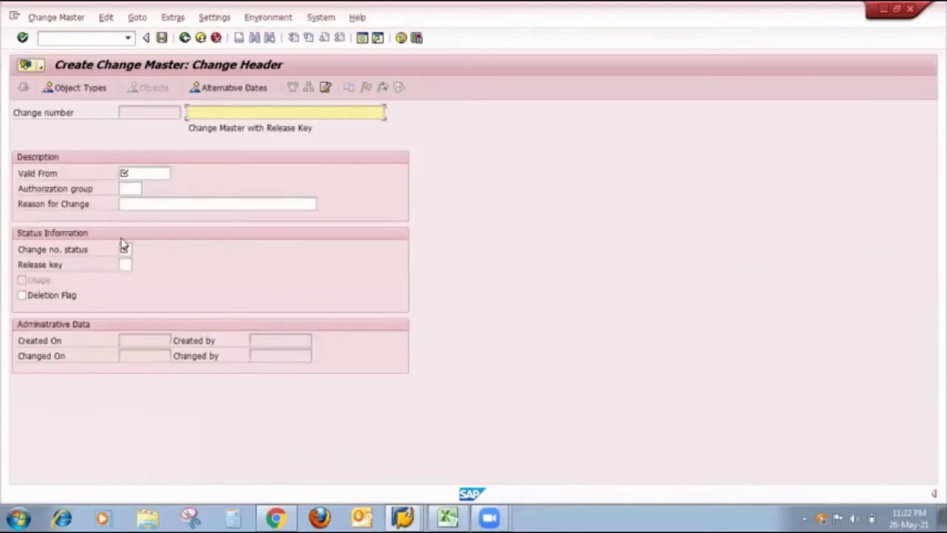
# Step: Fill the change header with the description ECM Material Finish781, valid-from date 26.05.2021 and change number status 01
pyautogui.click(219, 115)
pyautogui.click(233, 125)
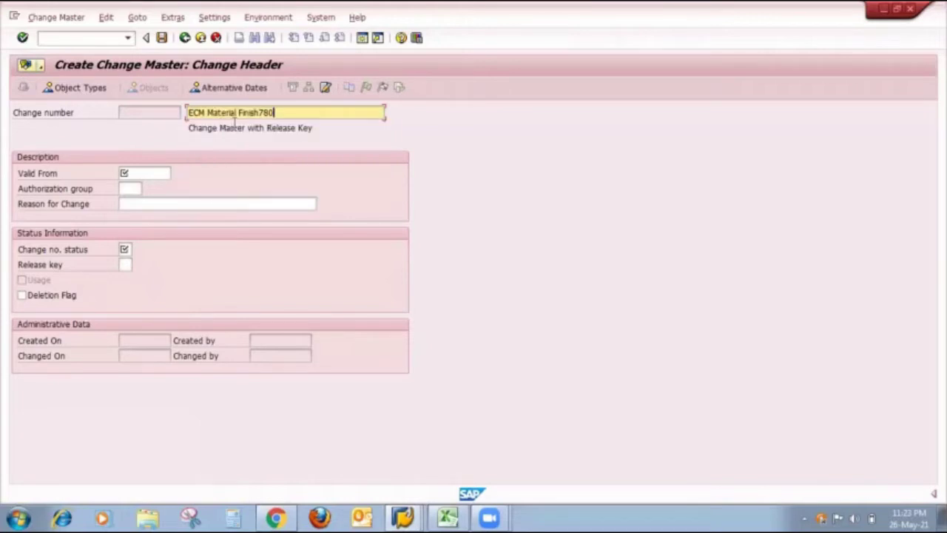
pyautogui.press('BackSpace')
pyautogui.write('1')
pyautogui.click(155, 172)
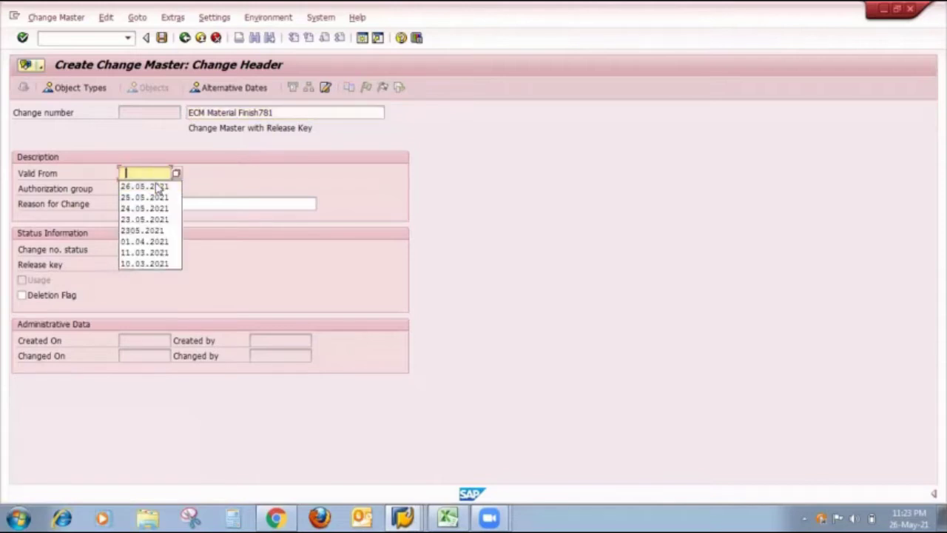
pyautogui.click(155, 186)
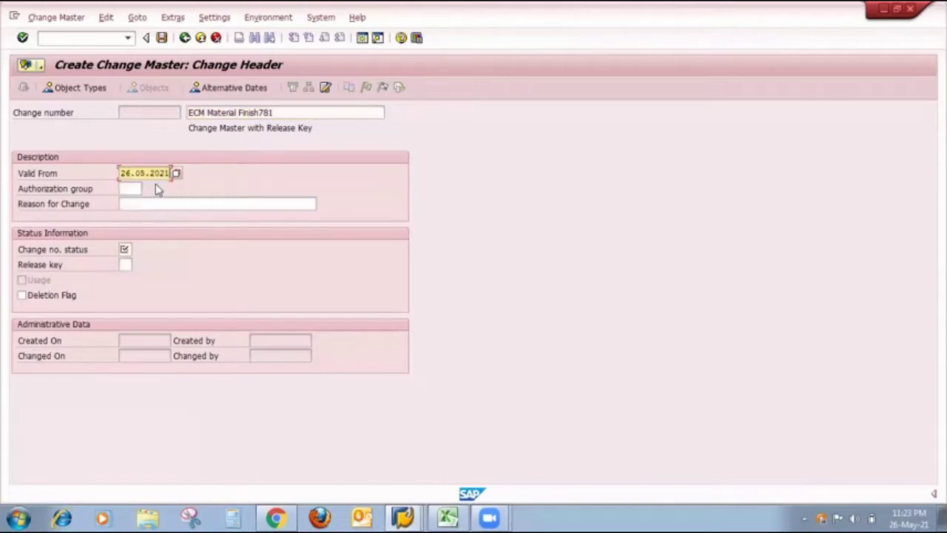
pyautogui.click(126, 249)
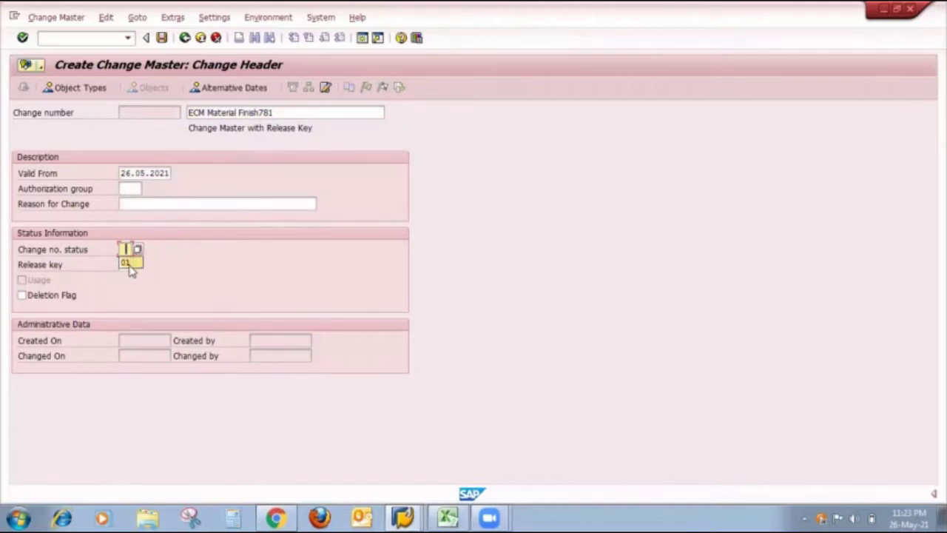
pyautogui.click(129, 265)
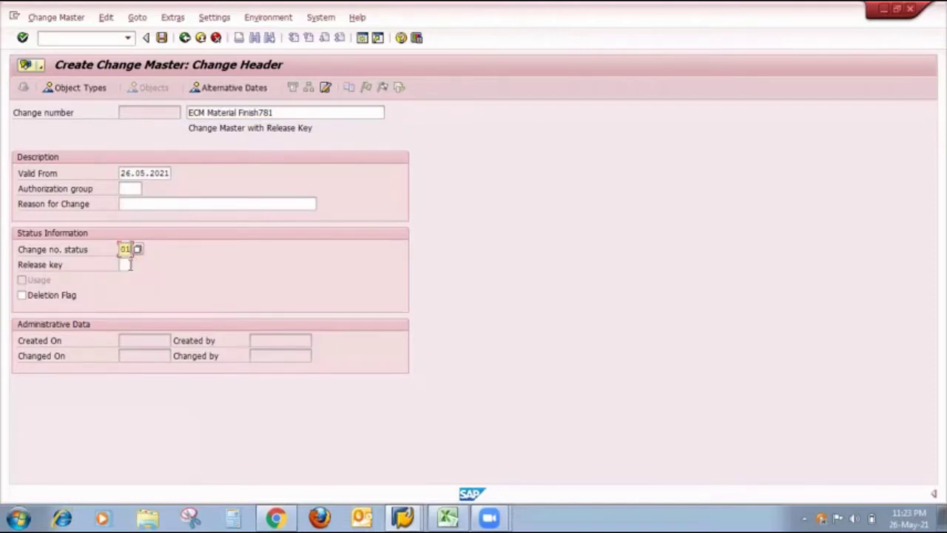
# Step: In the change master's object types, enable Actv., Object and MgtRec for Bill of Material
pyautogui.click(95, 89)
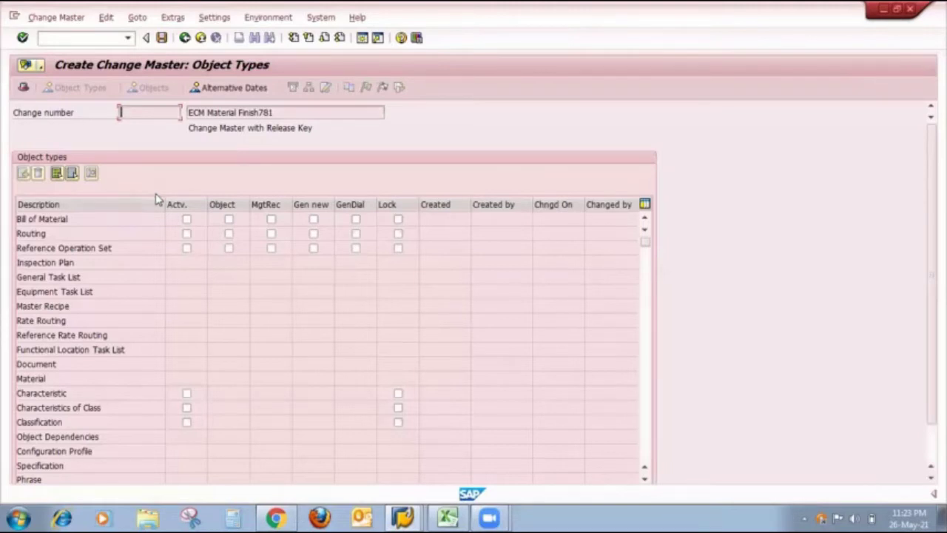
pyautogui.click(187, 219)
pyautogui.click(230, 220)
pyautogui.click(271, 221)
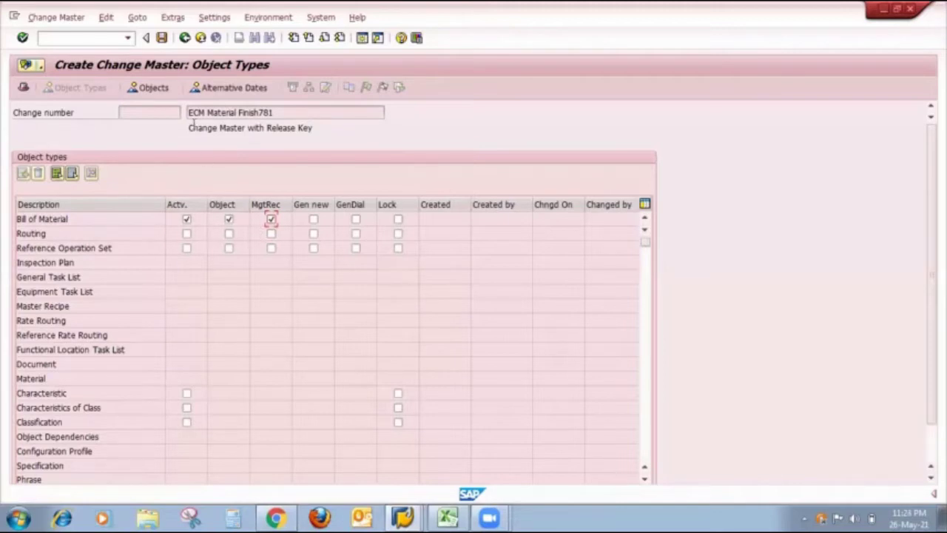
# Step: Add a material BOM object to the change master: material FINISH780, plant 1000, BOM usage 1, description ocm
pyautogui.click(155, 89)
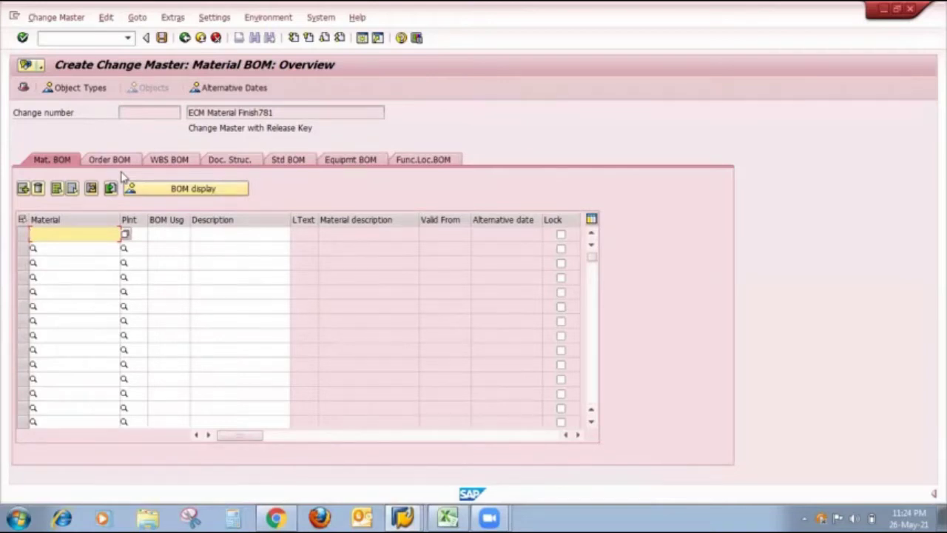
pyautogui.write('f')
pyautogui.click(72, 247)
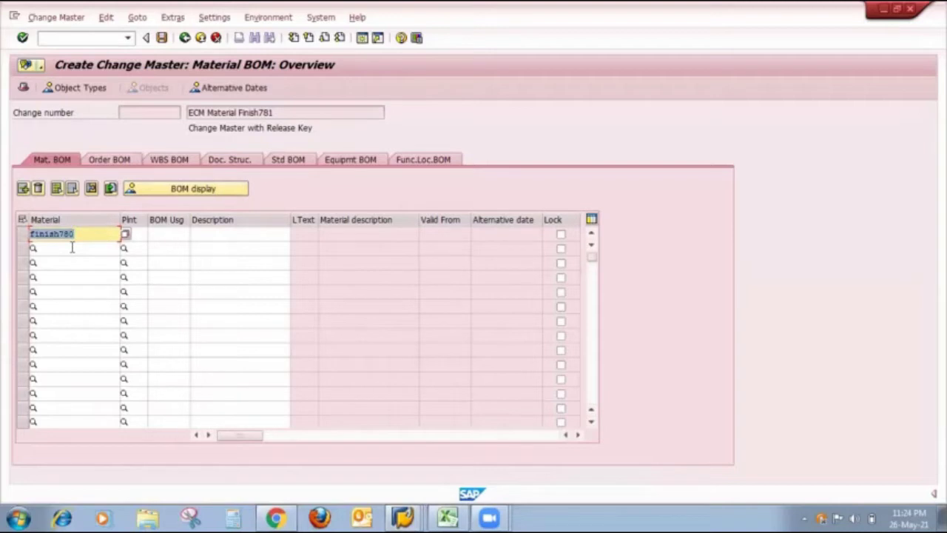
pyautogui.press('Tab')
pyautogui.write('1000')
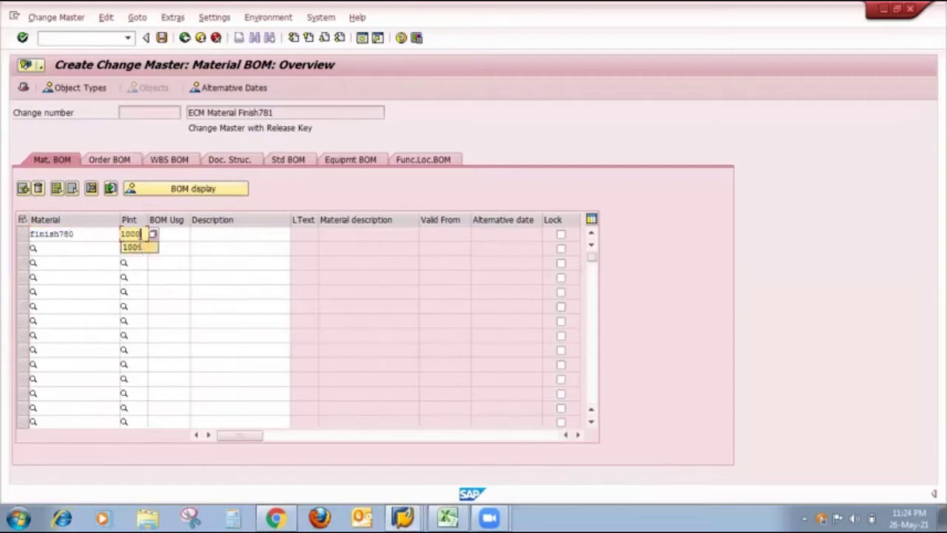
pyautogui.press('Tab')
pyautogui.click(172, 249)
pyautogui.click(218, 235)
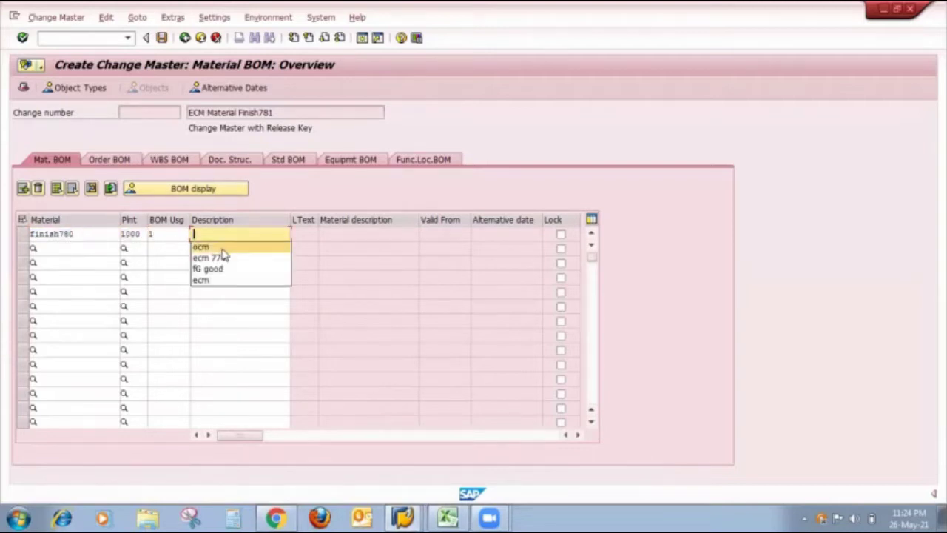
pyautogui.write('ecm')
pyautogui.press('Return')
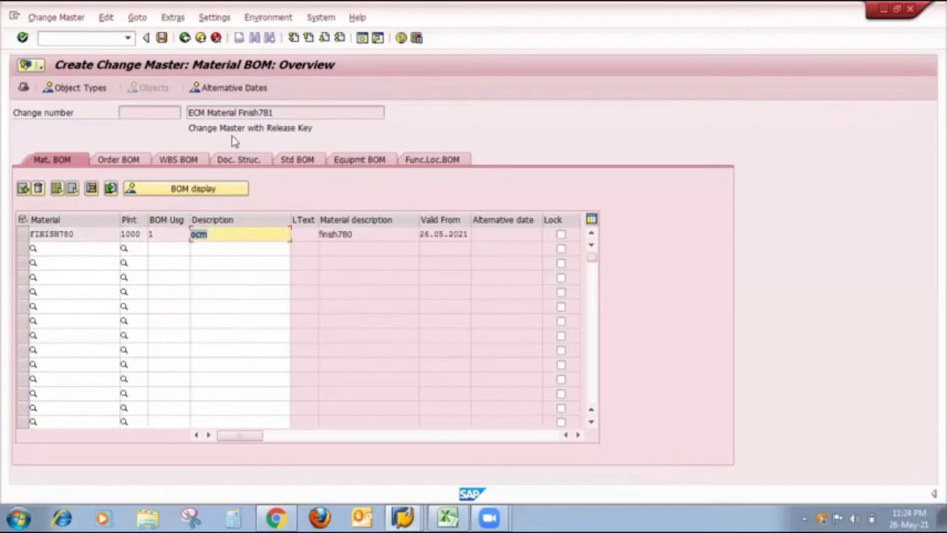
# Step: Save the change master, and copy its change number from the display transaction's initial screen
pyautogui.click(162, 37)
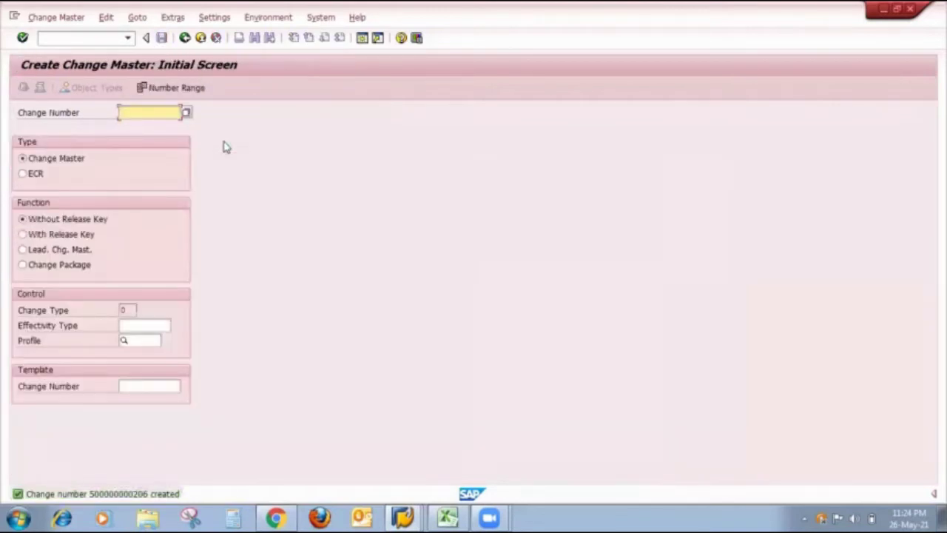
pyautogui.click(55, 17)
pyautogui.click(71, 78)
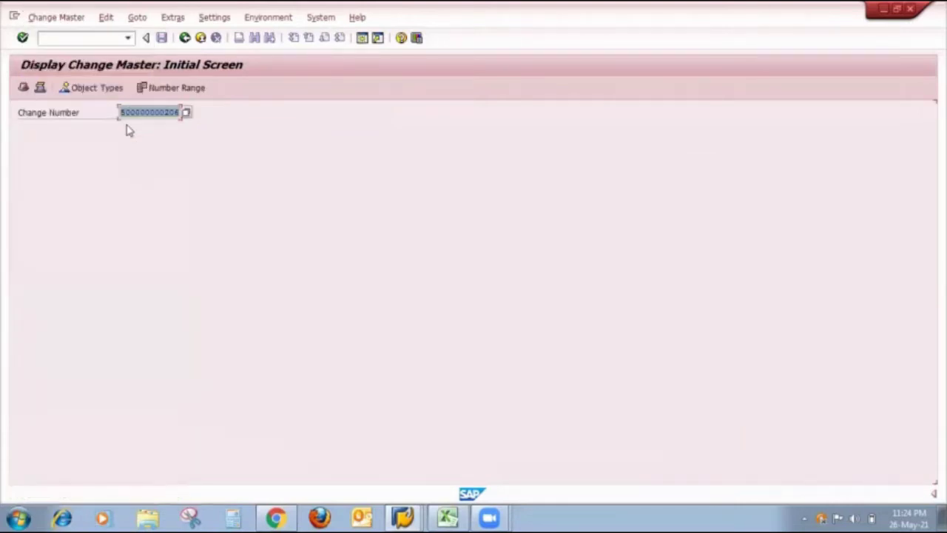
pyautogui.moveTo(121, 112); pyautogui.dragTo(181, 112)
pyautogui.hotkey('ctrl', 'c')
pyautogui.press('End')
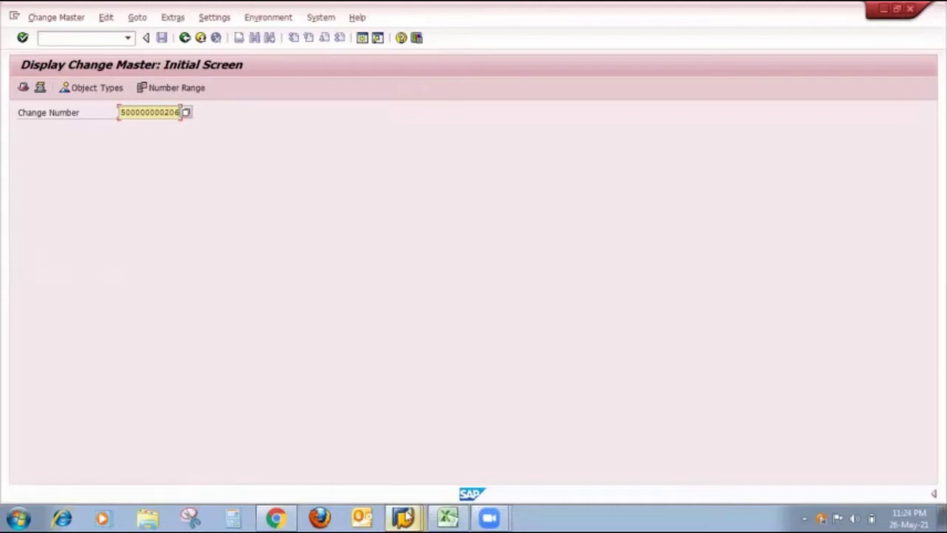
# Step: In the material BOM session, open the FINISH781 BOM items in change mode using the copied change number
pyautogui.moveTo(403, 516)
pyautogui.click(379, 394)
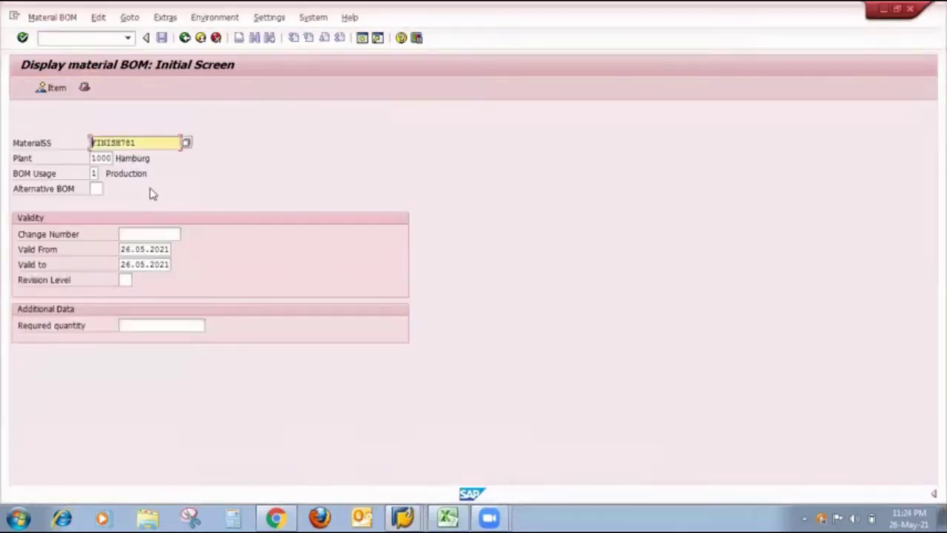
pyautogui.click(52, 17)
pyautogui.click(55, 65)
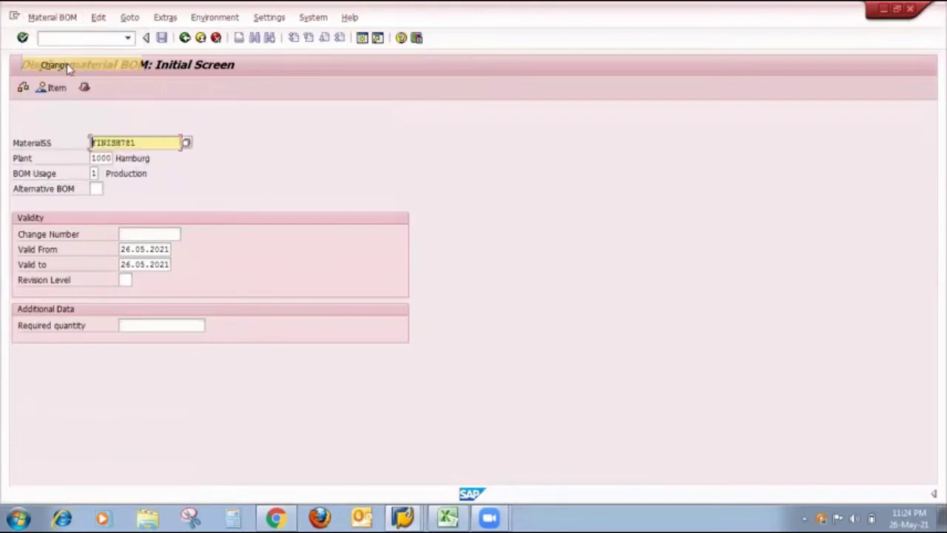
pyautogui.click(148, 232)
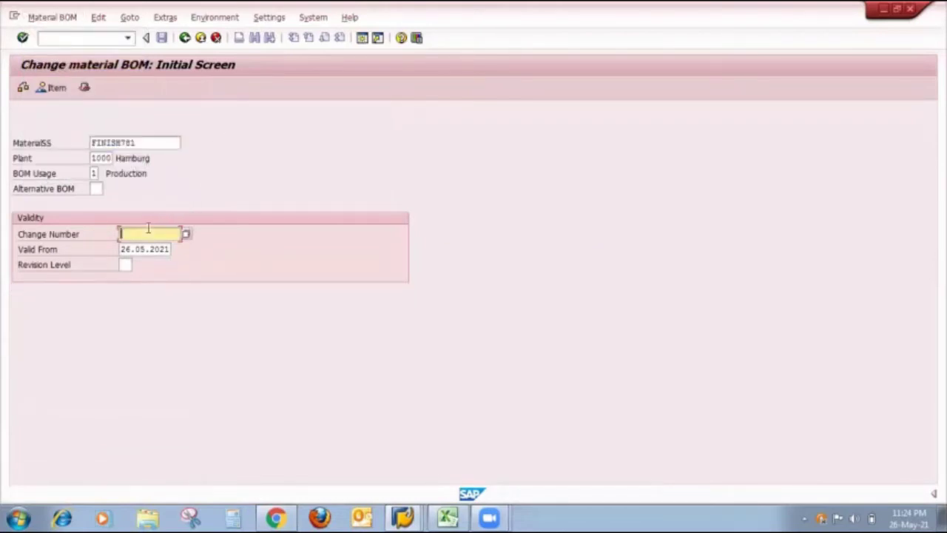
pyautogui.hotkey('ctrl', 'v')
pyautogui.press('Return')
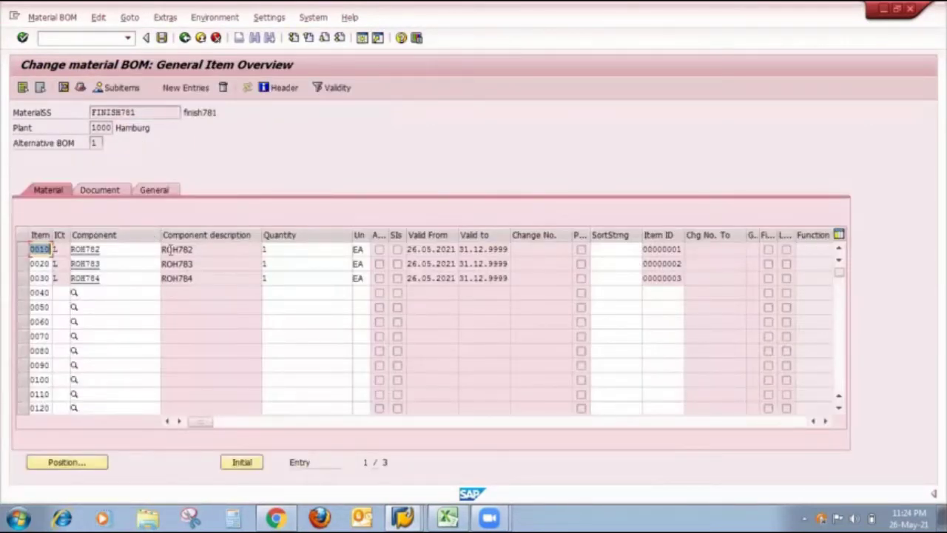
# Step: Narrow the Component column and set the quantities of ROH782 to 6 and ROH783 to 9
pyautogui.moveTo(160, 238); pyautogui.dragTo(126, 238)
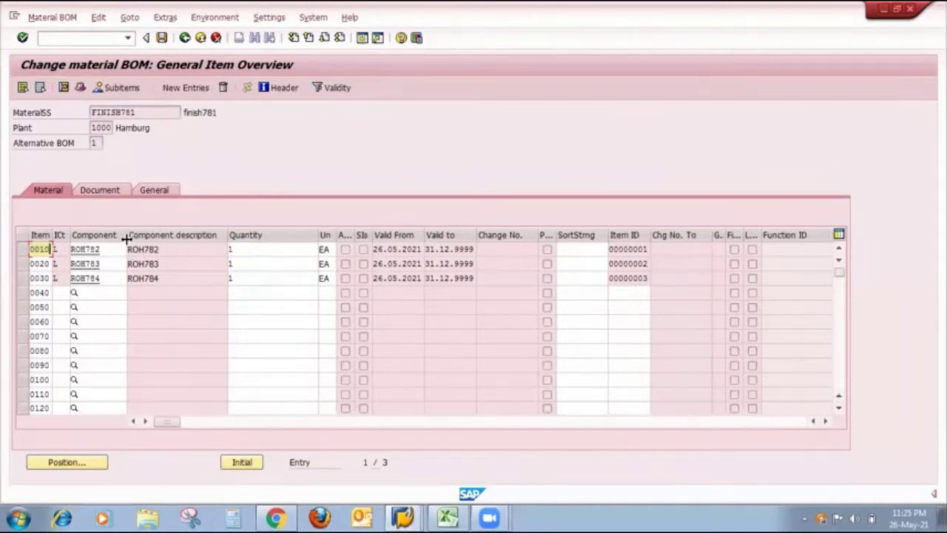
pyautogui.click(248, 249)
pyautogui.press('BackSpace')
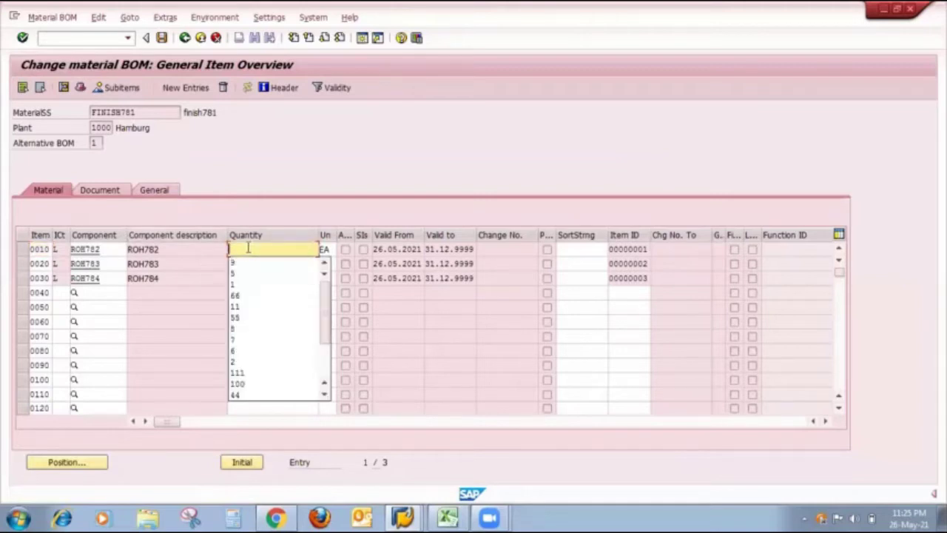
pyautogui.write('6')
pyautogui.press('Tab')
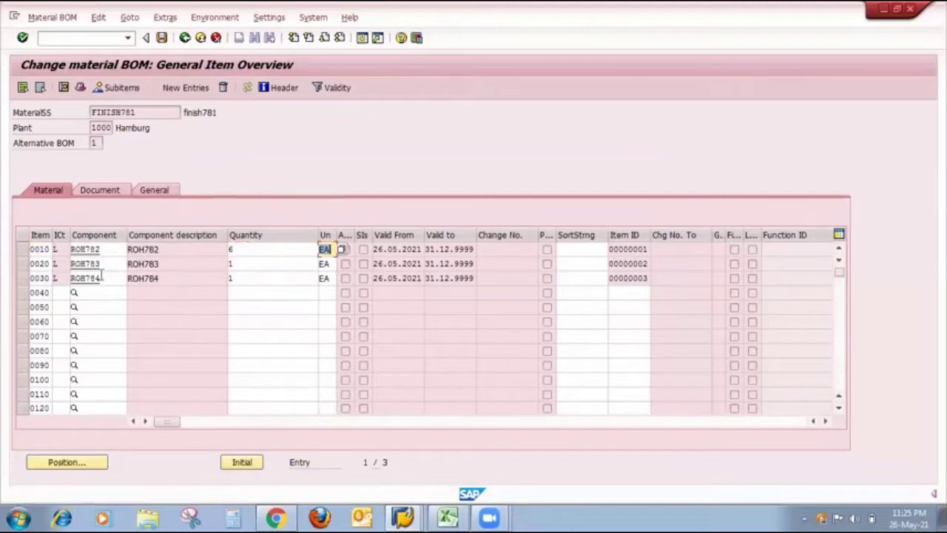
pyautogui.click(250, 268)
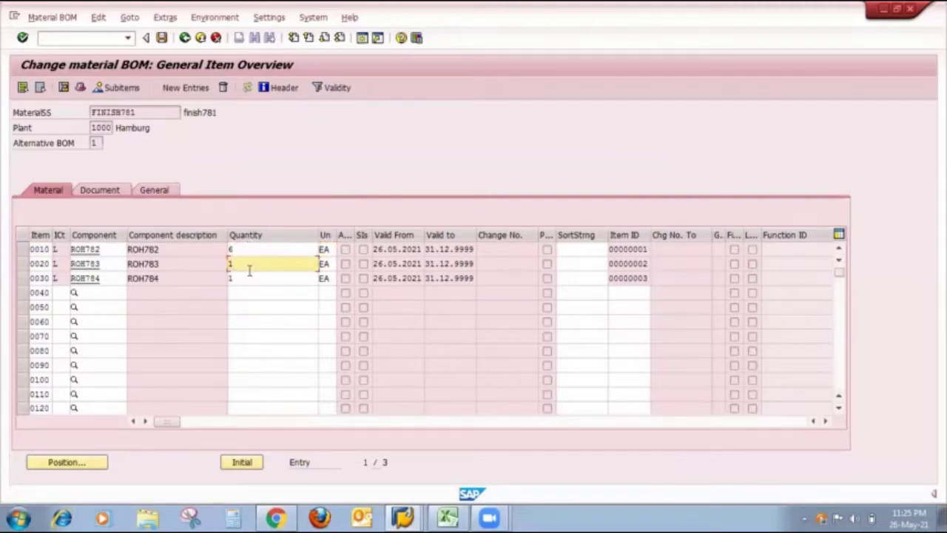
pyautogui.press('BackSpace')
pyautogui.write('9')
pyautogui.press('Tab')
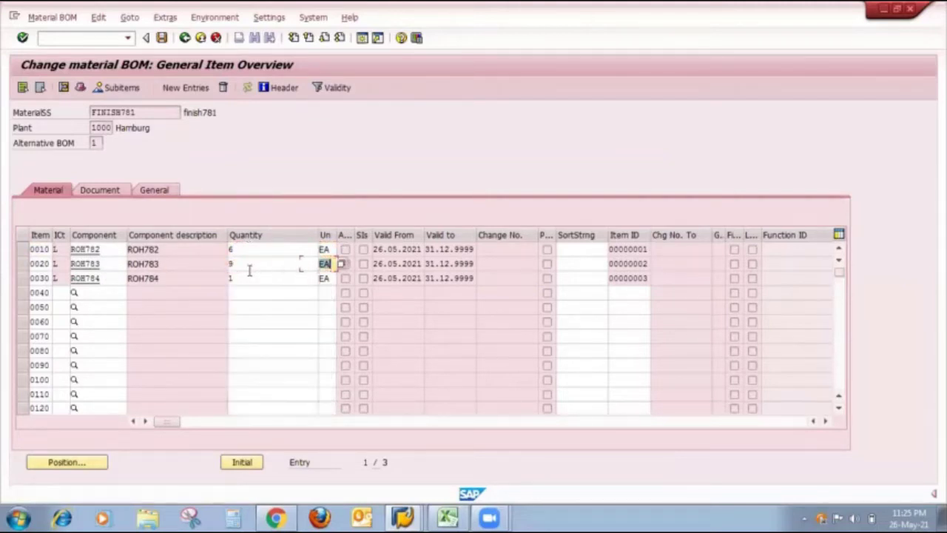
# Step: Switch to the Excel OCM sheet and enter New QTY 6 EA for ROH782, 9 EA for ROH783 and 1 EA for ROH784
pyautogui.click(446, 518)
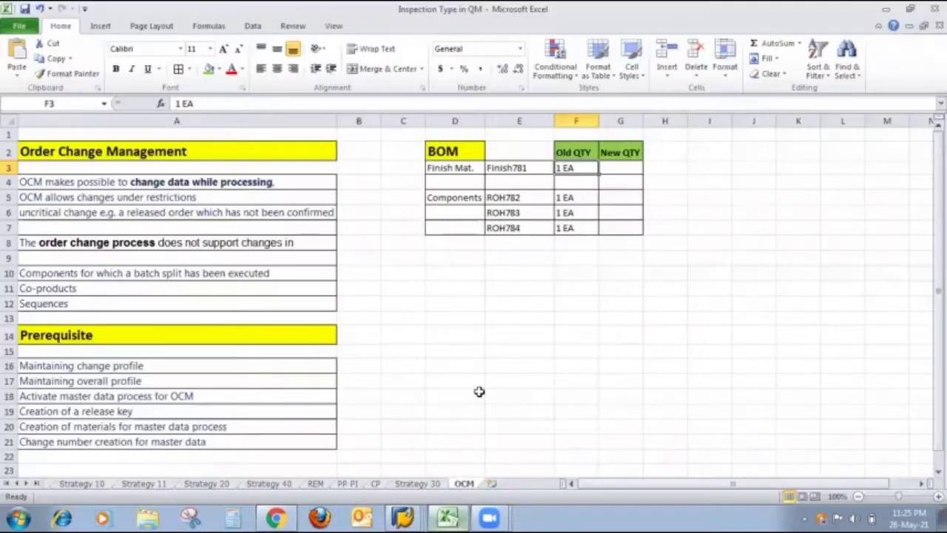
pyautogui.click(620, 197)
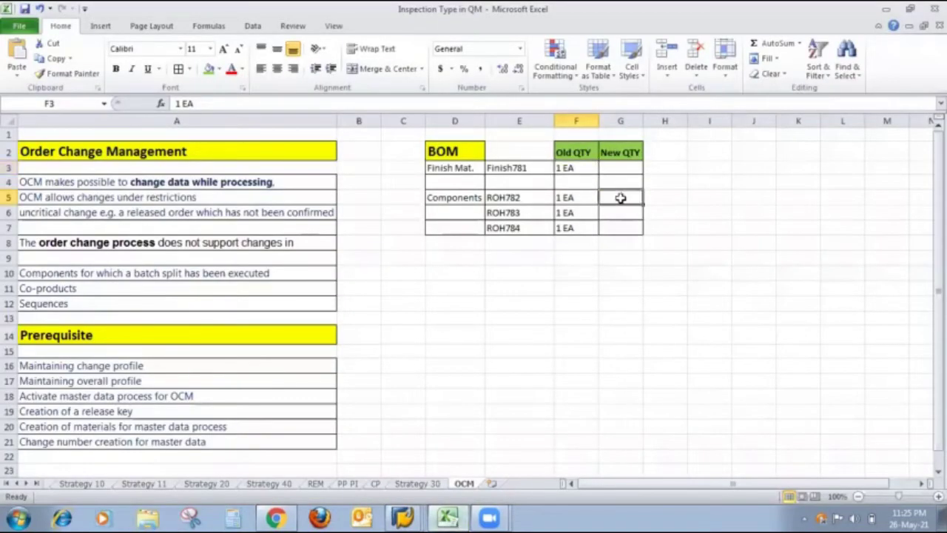
pyautogui.write('6')
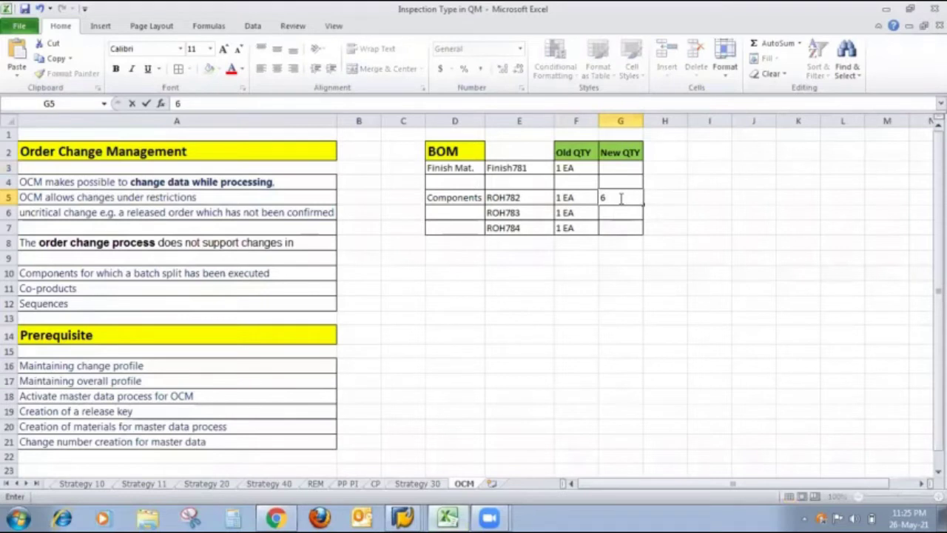
pyautogui.write(' EA')
pyautogui.click(608, 211)
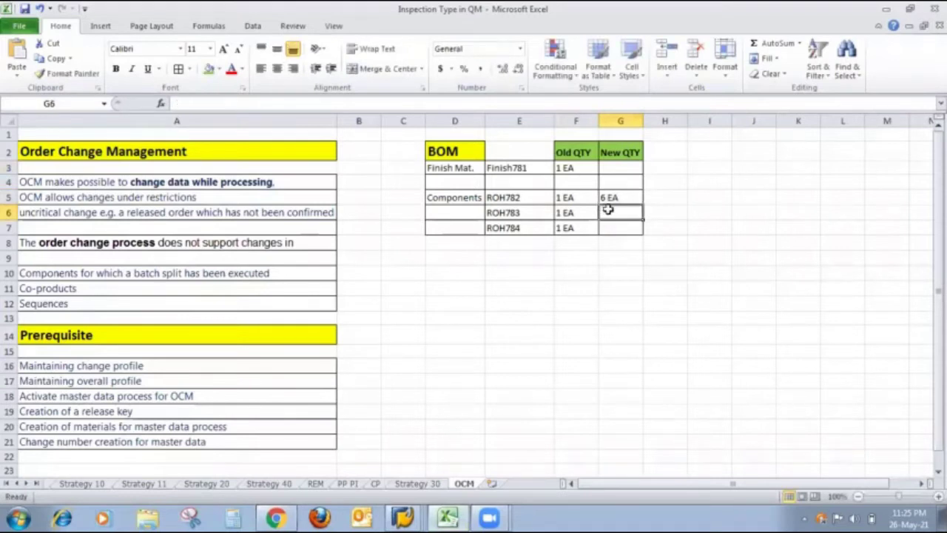
pyautogui.write('9 ')
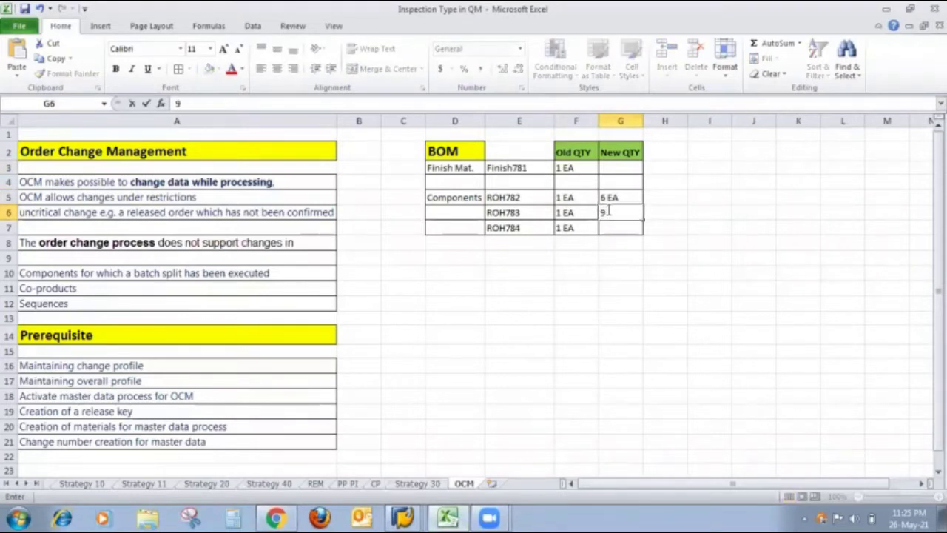
pyautogui.write('EA')
pyautogui.click(610, 225)
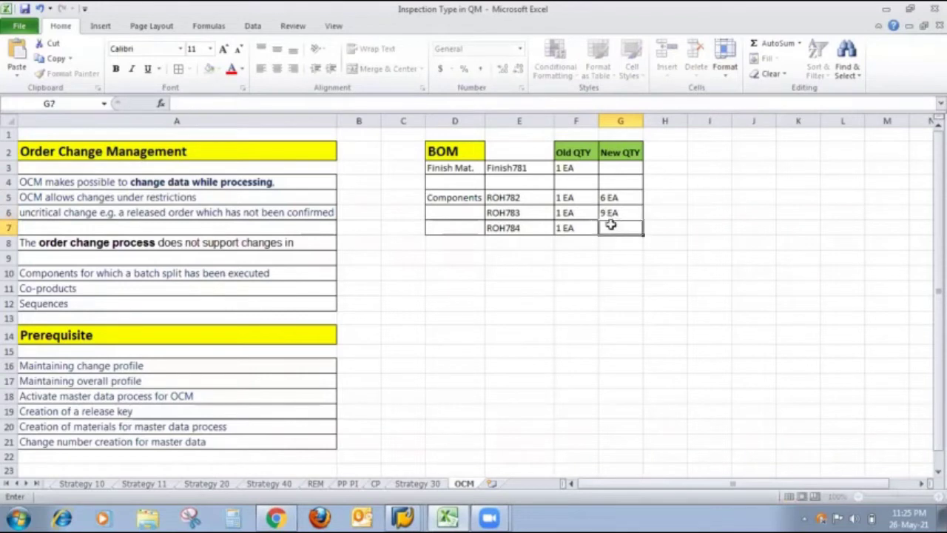
pyautogui.write('1 EA')
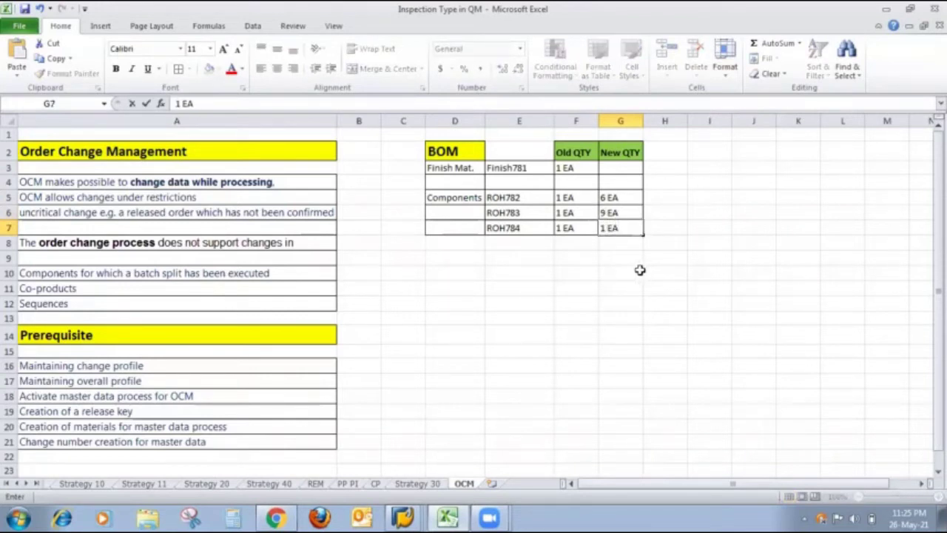
# Step: Return to the SAP BOM change, confirm the new quantities, widen the Change No. column, and save the BOM
pyautogui.hotkey('alt', 'Tab')
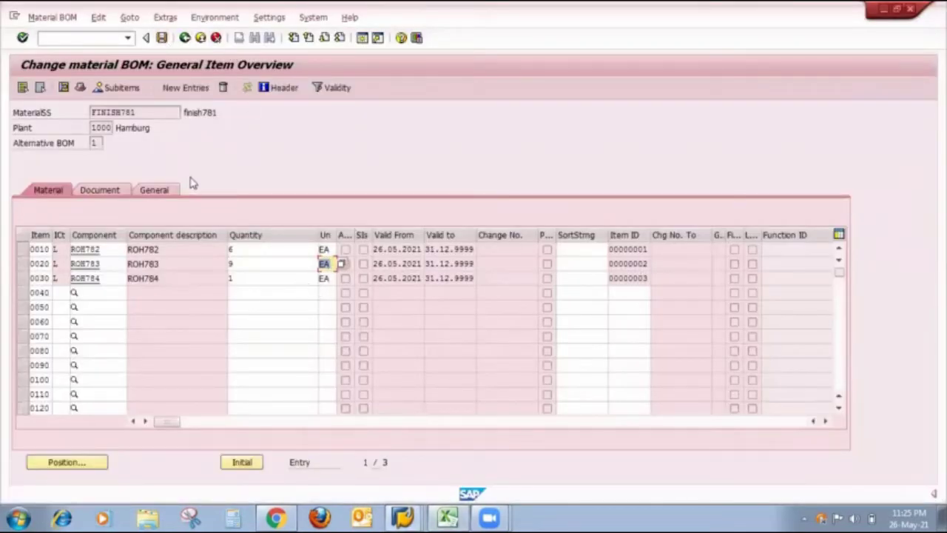
pyautogui.press('Return')
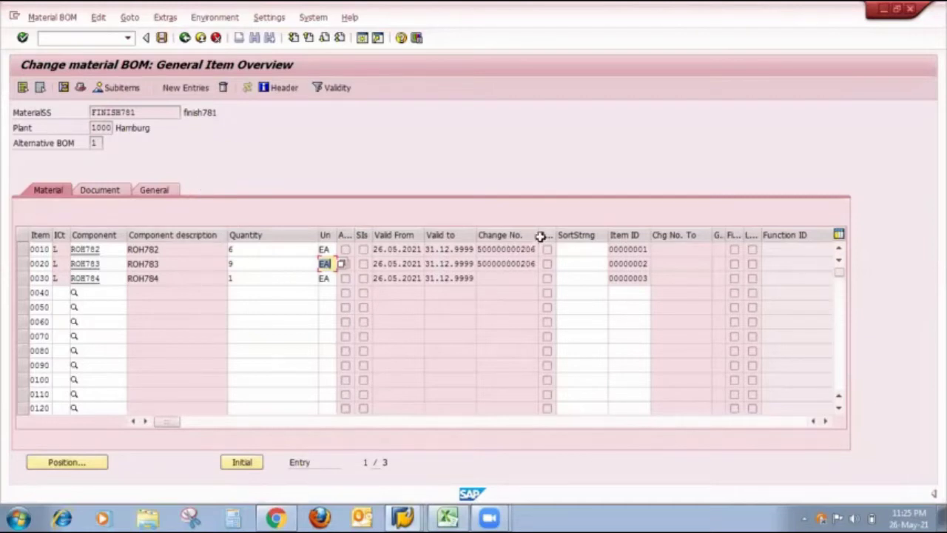
pyautogui.moveTo(537, 235); pyautogui.dragTo(568, 234)
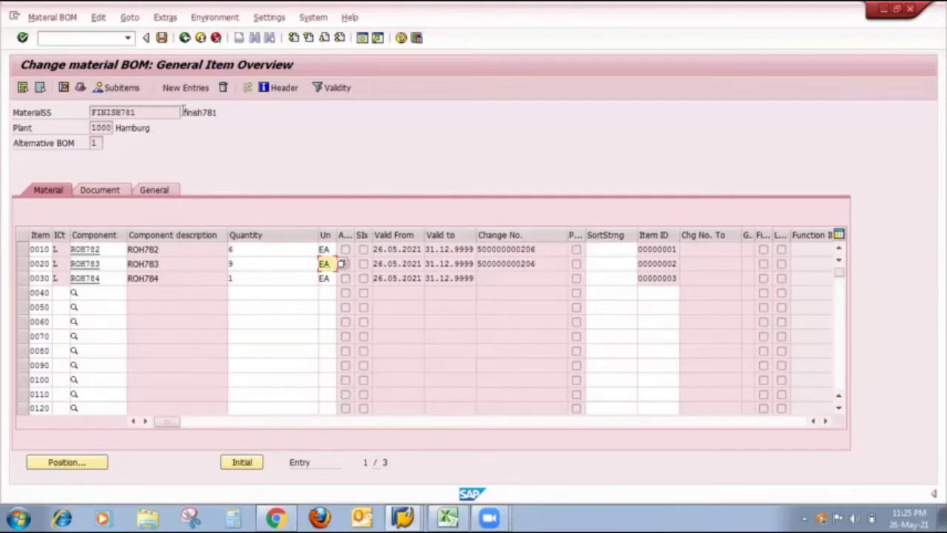
pyautogui.click(162, 41)
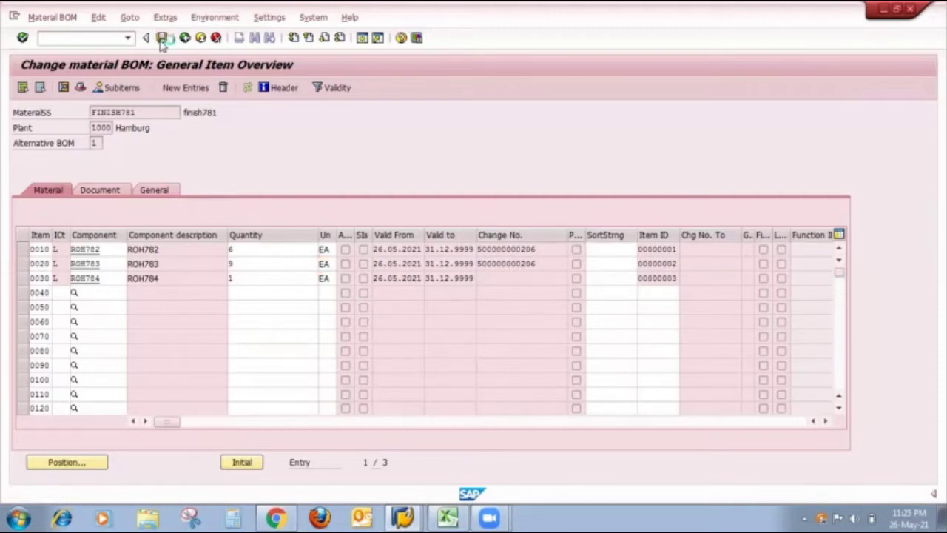
# Step: Display the FINISH781 BOM items to check their quantities and change numbers, and return to the initial screen
pyautogui.click(51, 17)
pyautogui.click(59, 79)
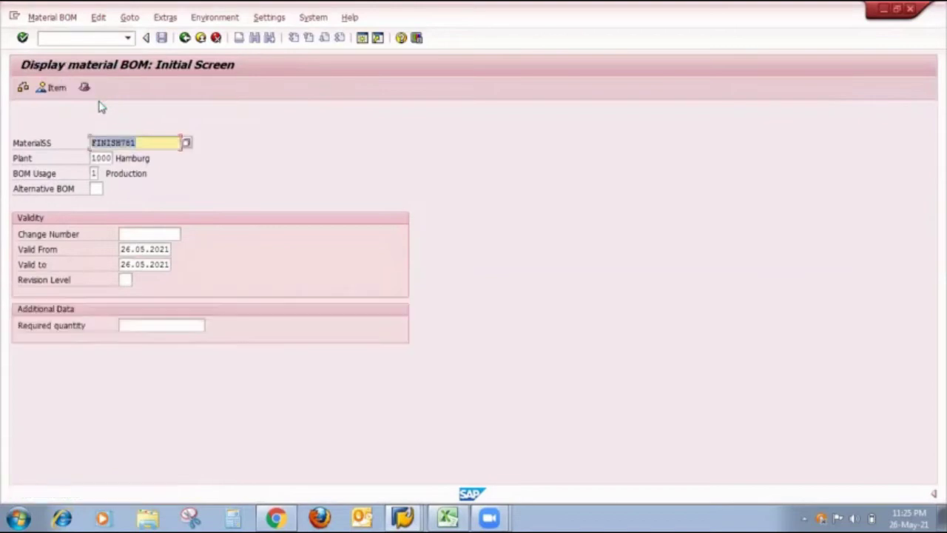
pyautogui.press('Return')
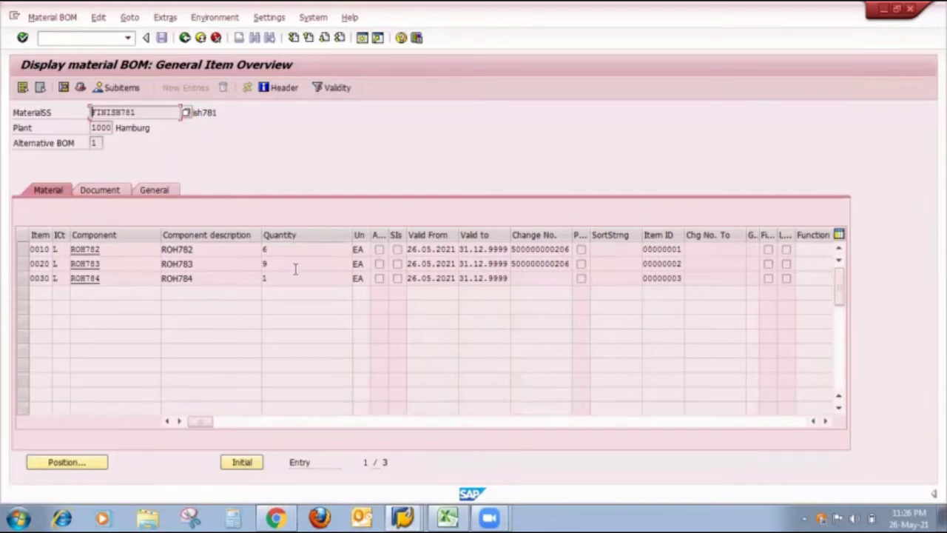
pyautogui.click(185, 38)
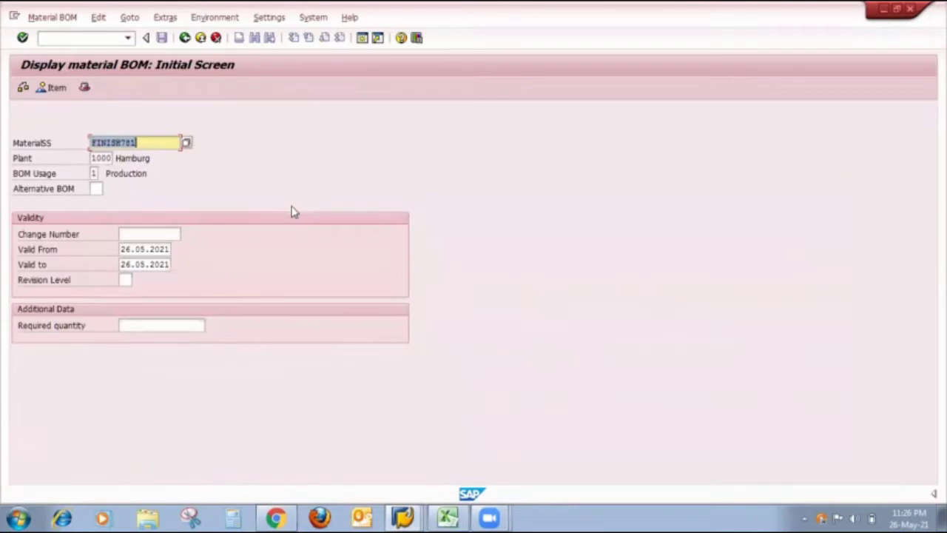
# Step: Go to the change master session and switch from display to the change transaction for the same change number
pyautogui.click(402, 516)
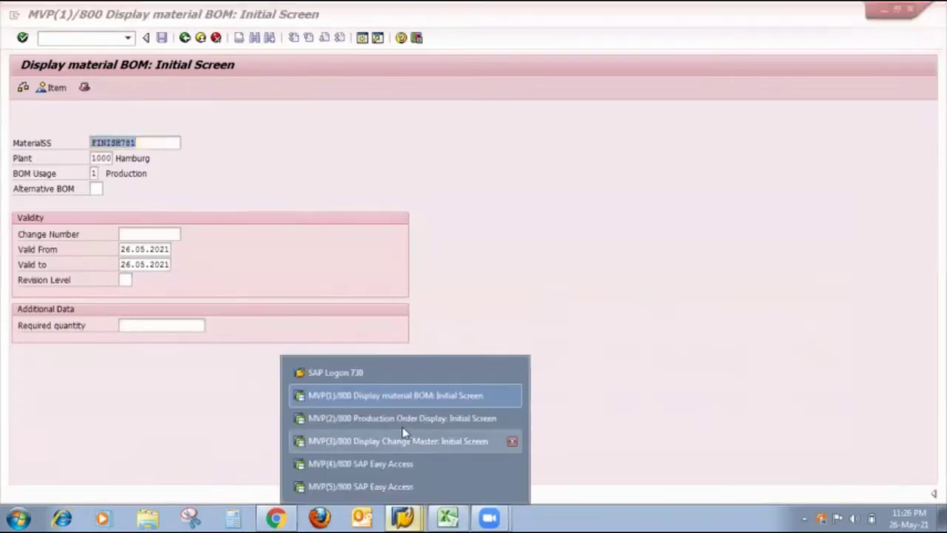
pyautogui.click(401, 441)
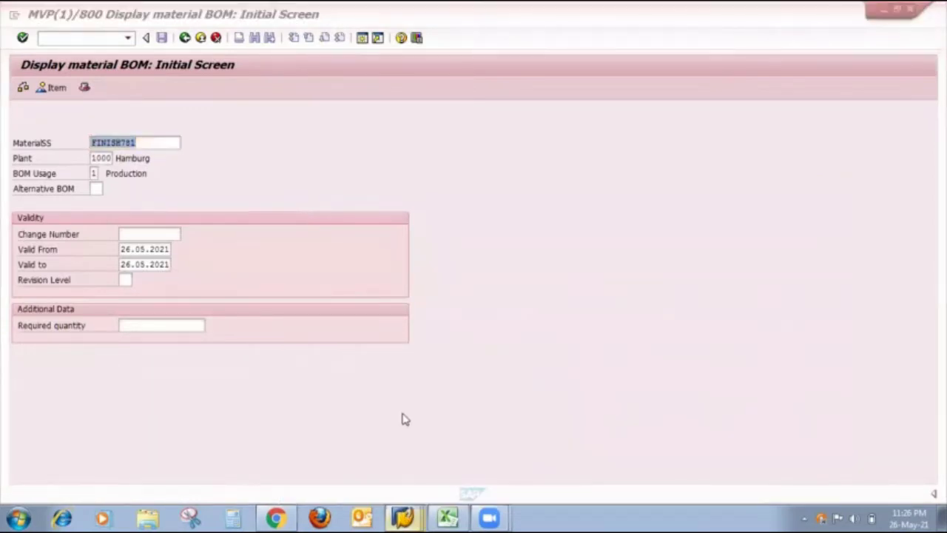
pyautogui.click(57, 17)
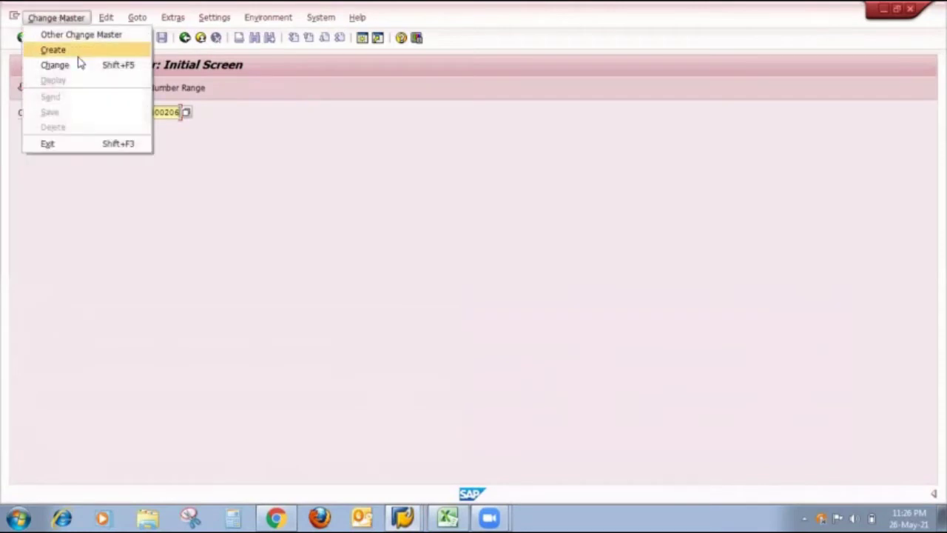
pyautogui.click(77, 65)
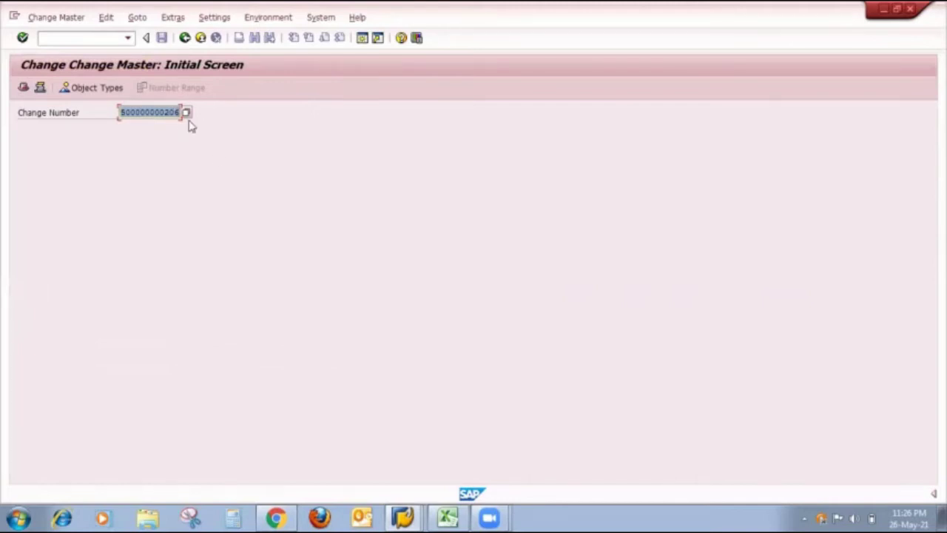
# Step: Open the change master header, assign release key 03 (release changes with OCM), and save the change master
pyautogui.press('Return')
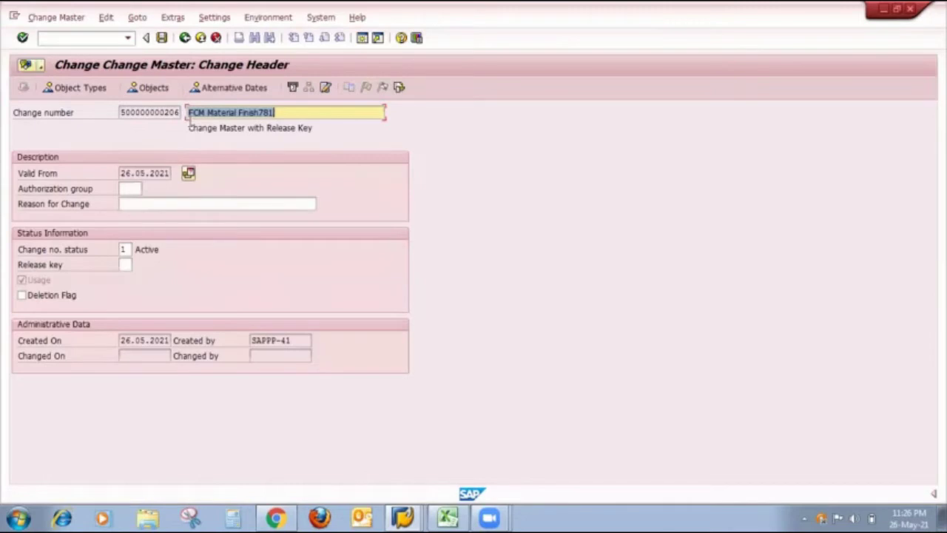
pyautogui.click(125, 265)
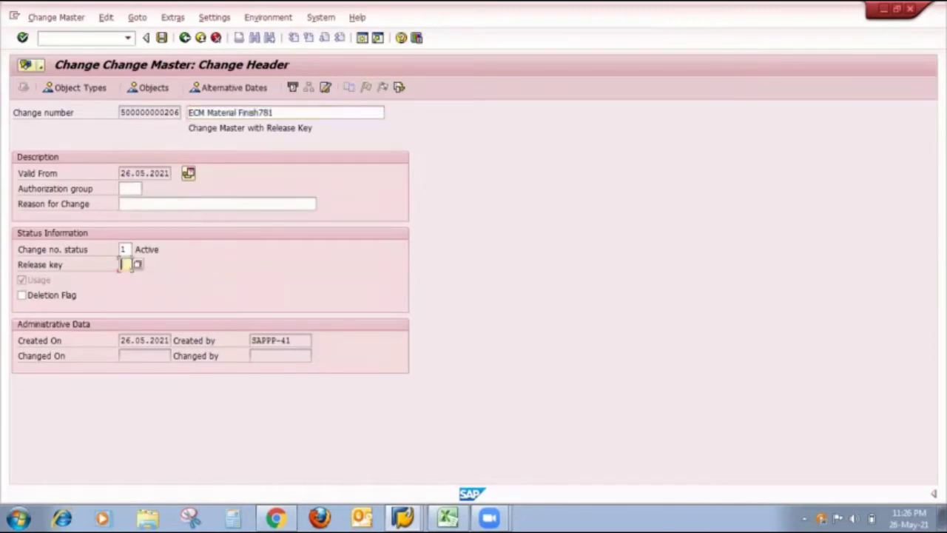
pyautogui.click(137, 264)
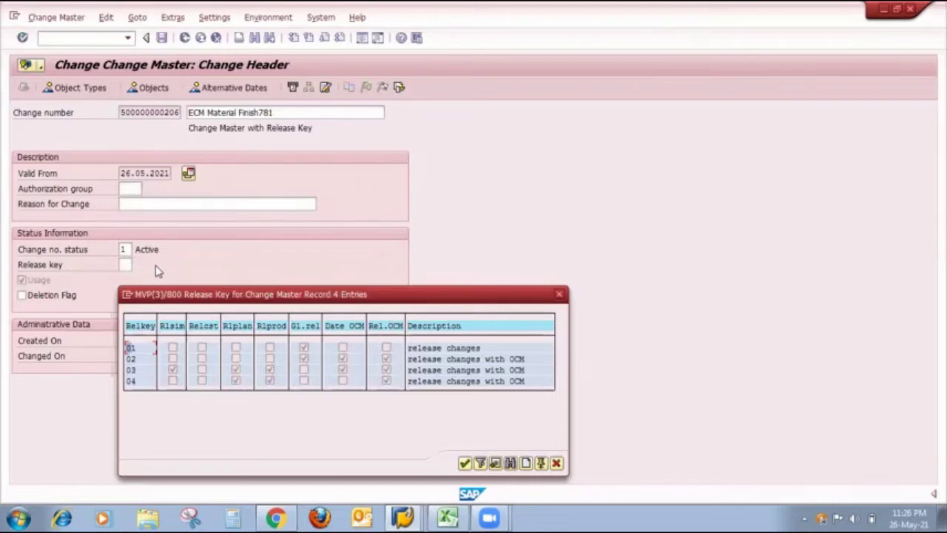
pyautogui.moveTo(219, 297); pyautogui.dragTo(232, 271)
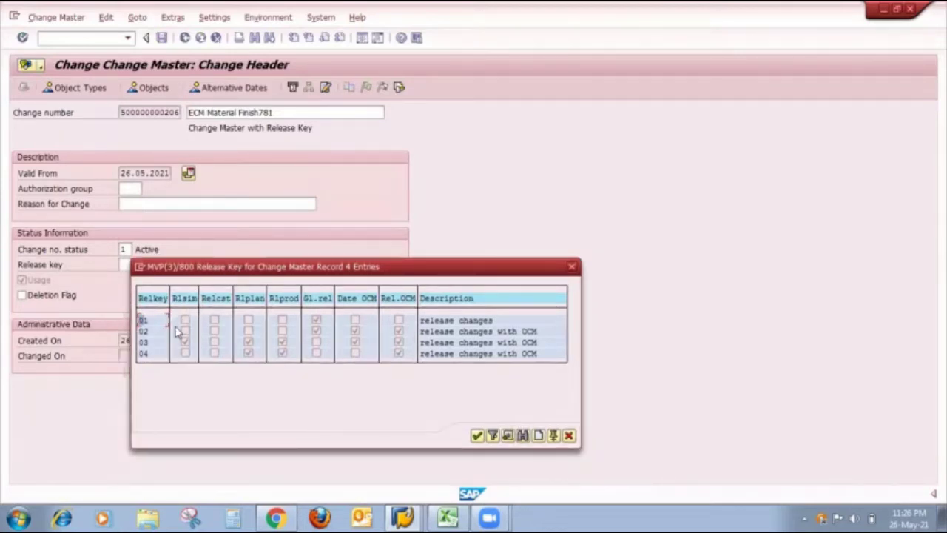
pyautogui.click(156, 342)
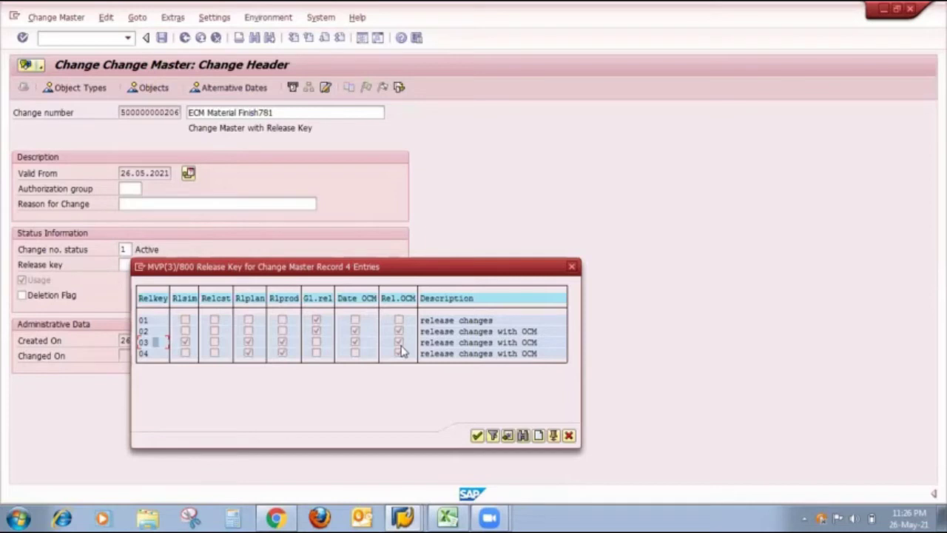
pyautogui.doubleClick(146, 352)
pyautogui.press('Return')
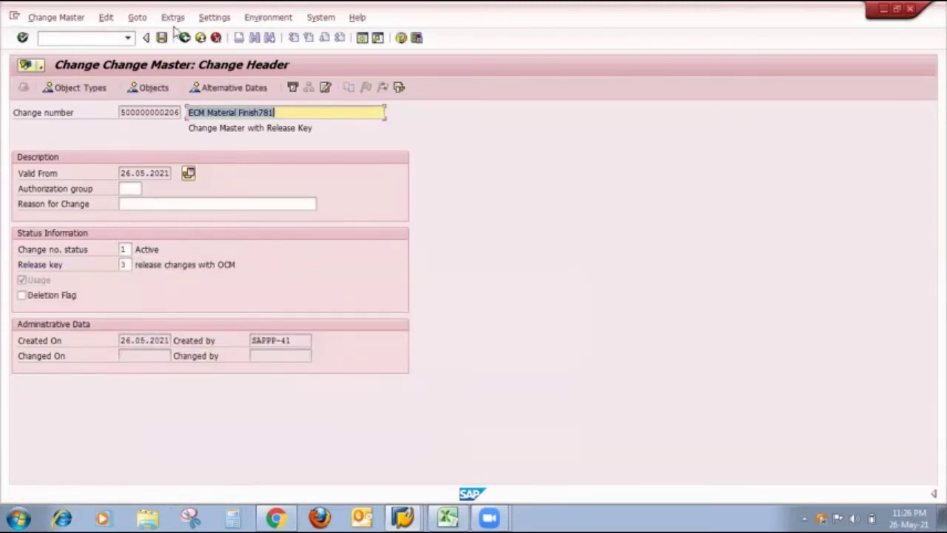
pyautogui.hotkey('ctrl', 's')
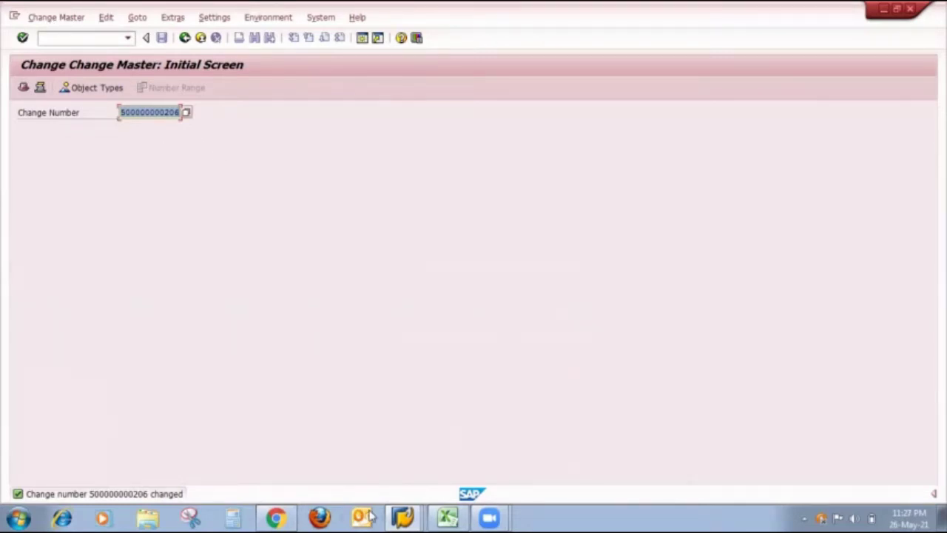
# Step: Switch to an unused SAP Easy Access session and start transaction cocm for the order change process
pyautogui.moveTo(403, 518)
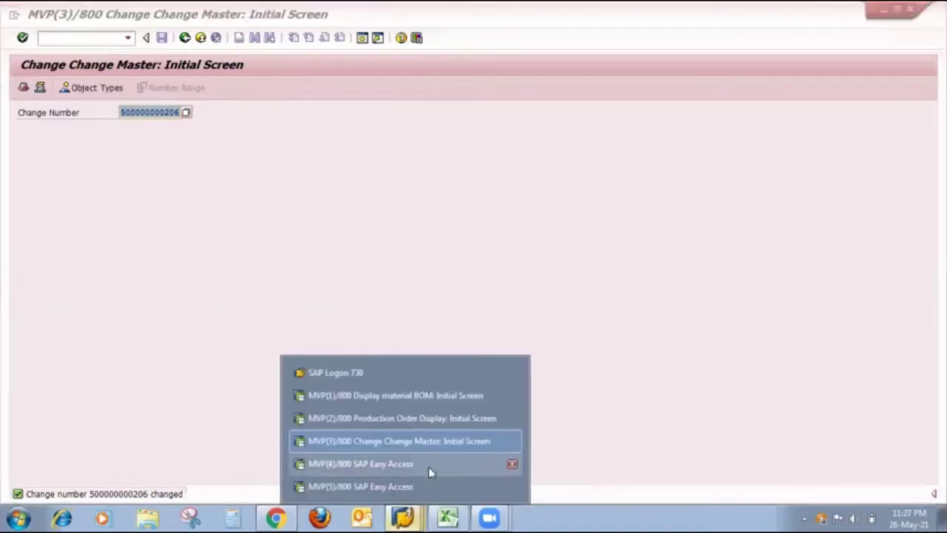
pyautogui.click(429, 463)
pyautogui.write('cocm')
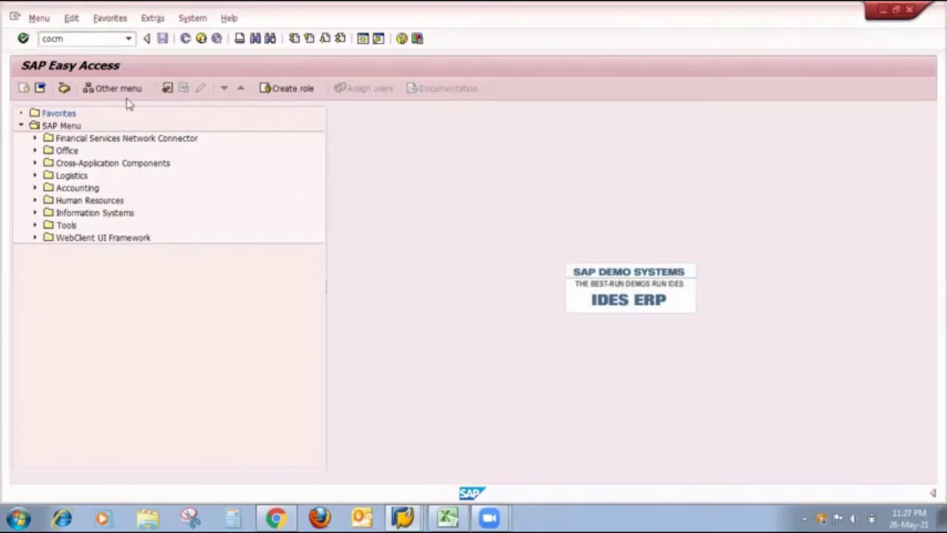
pyautogui.press('Return')
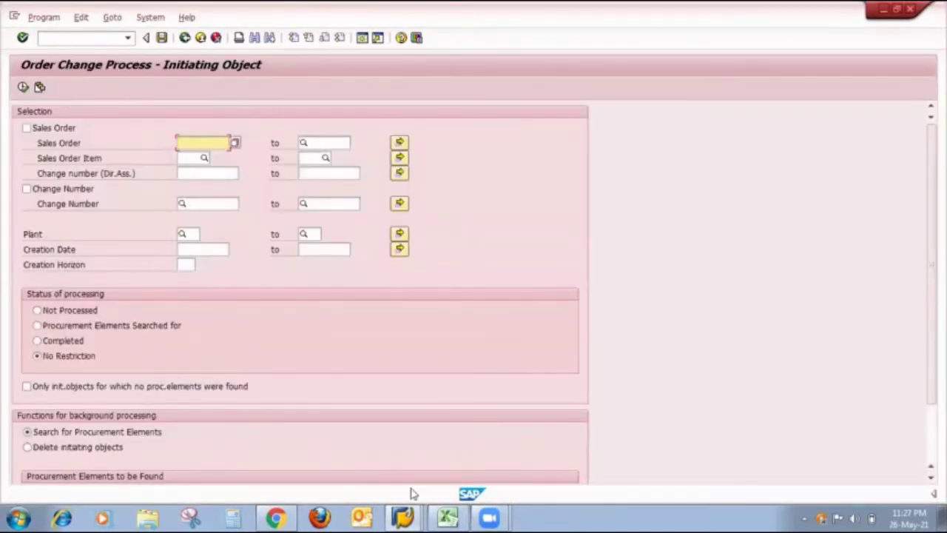
# Step: Copy the change number from the change master session
pyautogui.moveTo(411, 516)
pyautogui.click(407, 441)
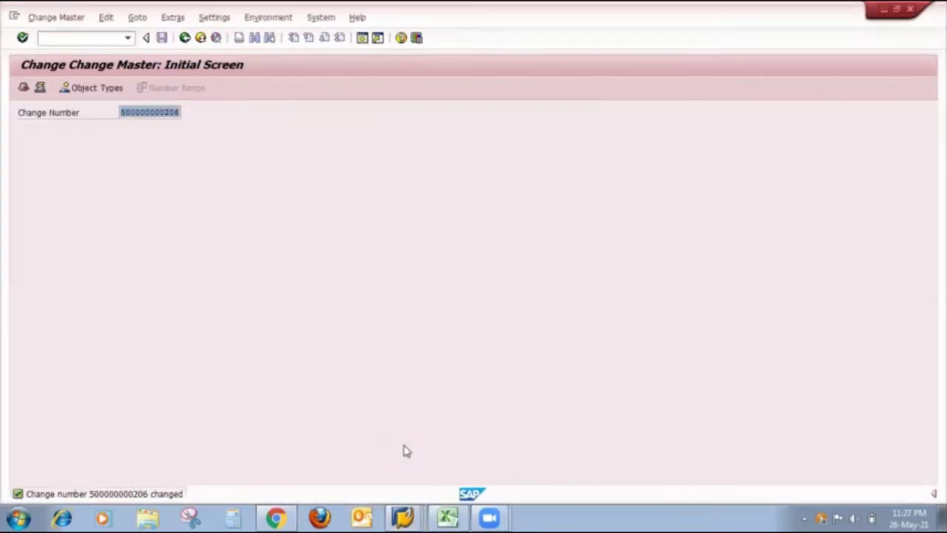
pyautogui.click(121, 112)
pyautogui.moveTo(120, 112); pyautogui.dragTo(186, 112)
pyautogui.hotkey('ctrl', 'c')
pyautogui.click(186, 112)
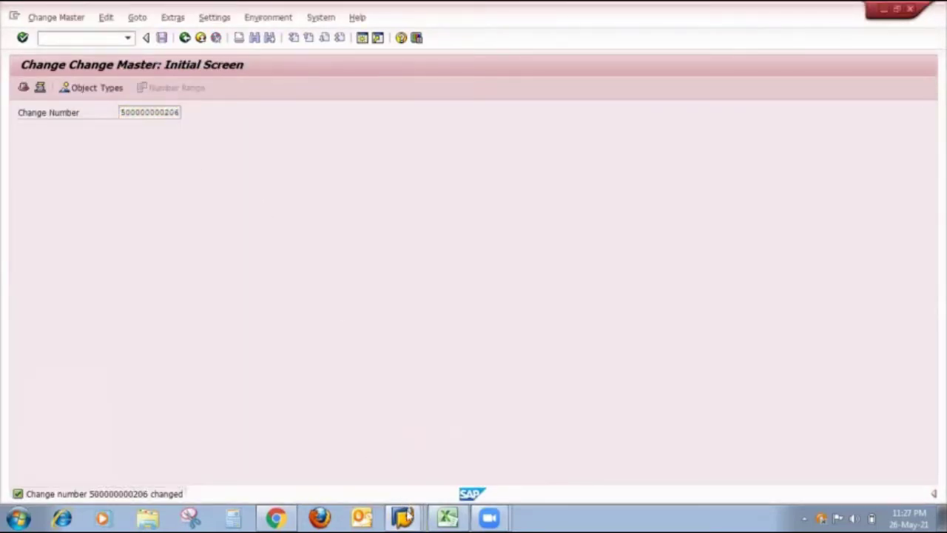
# Step: Return to the order change process session, paste the change number as selection, enable the Change Number option, and execute the selection
pyautogui.click(403, 516)
pyautogui.click(401, 464)
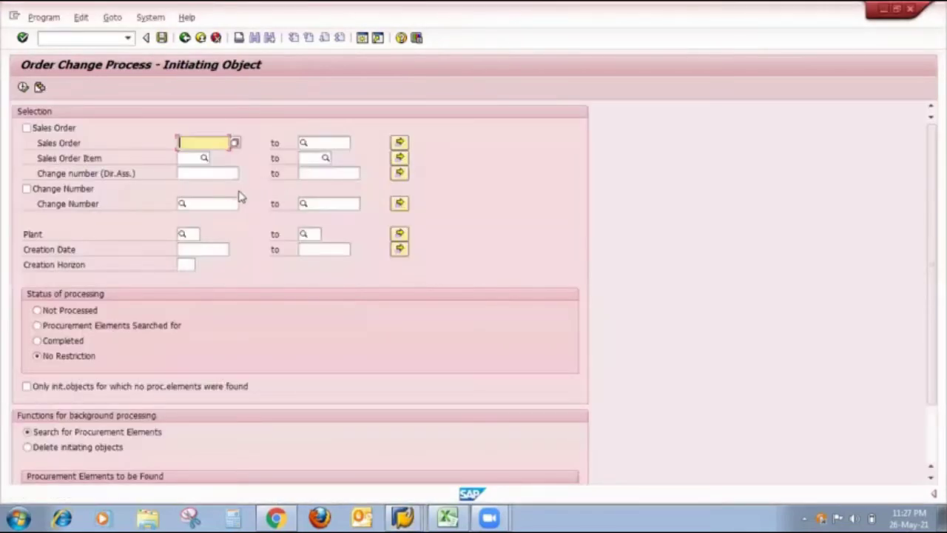
pyautogui.click(196, 204)
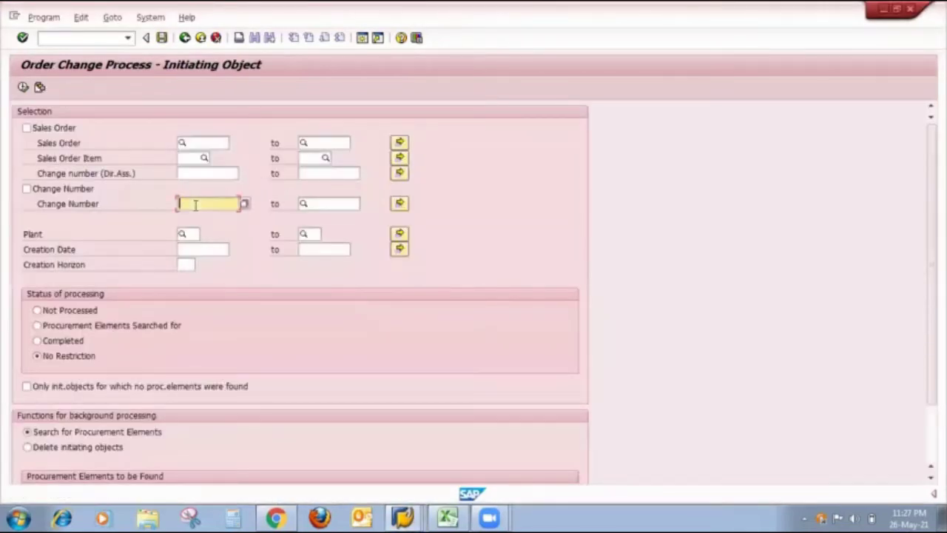
pyautogui.hotkey('ctrl', 'v')
pyautogui.click(27, 189)
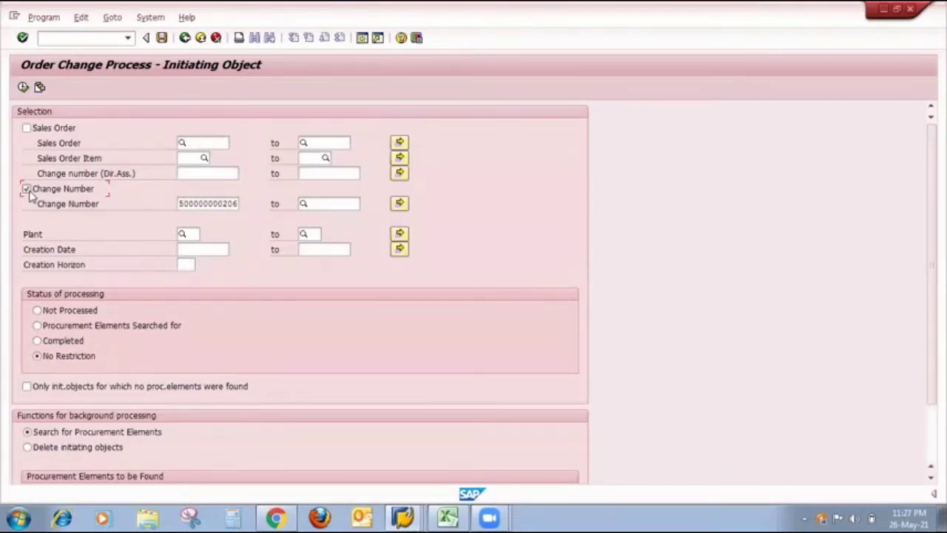
pyautogui.click(23, 87)
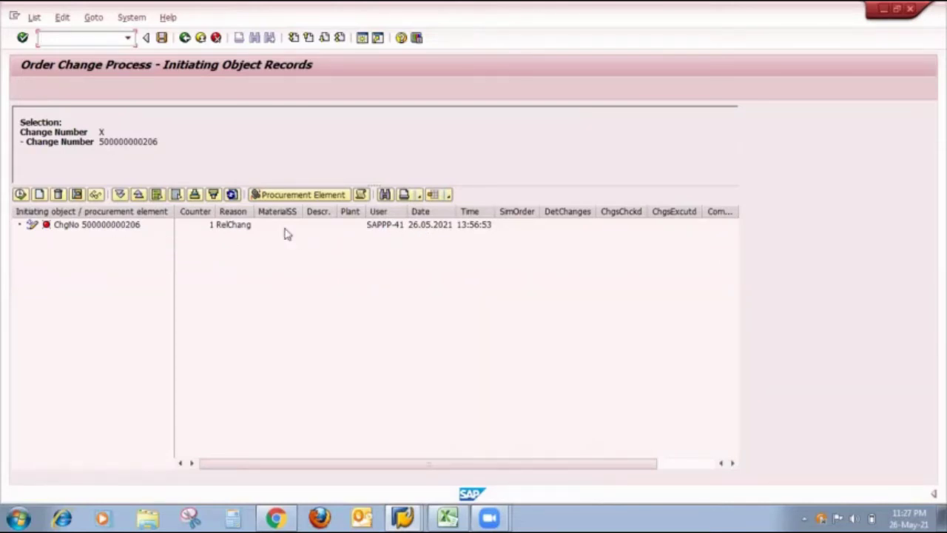
# Step: Search for the change number's procurement elements, expand its node, and open the FINISH781 production order in the procurement elements list
pyautogui.click(64, 226)
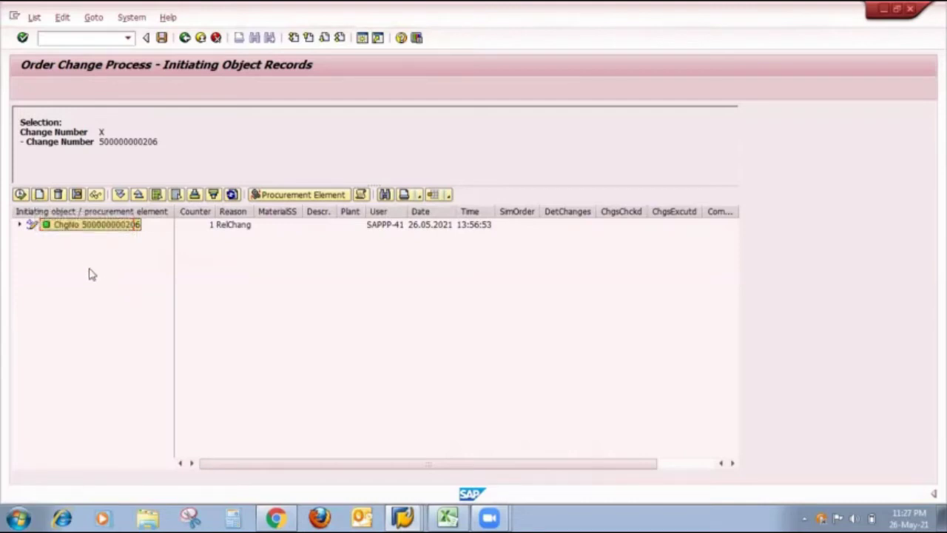
pyautogui.click(20, 225)
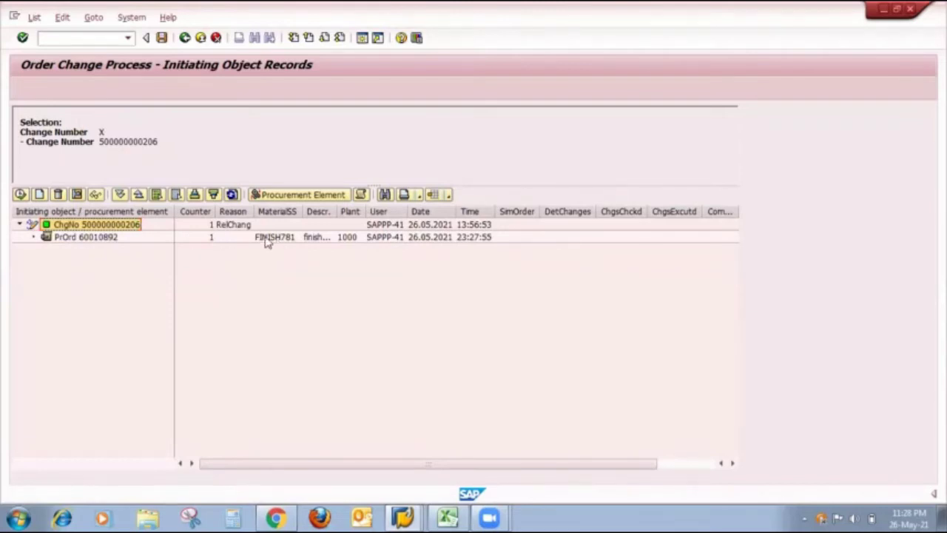
pyautogui.click(81, 237)
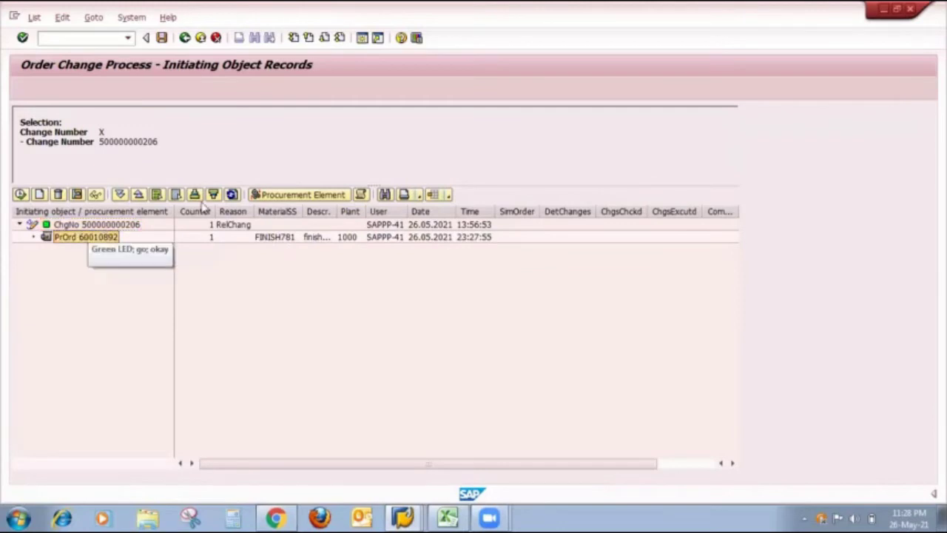
pyautogui.click(278, 193)
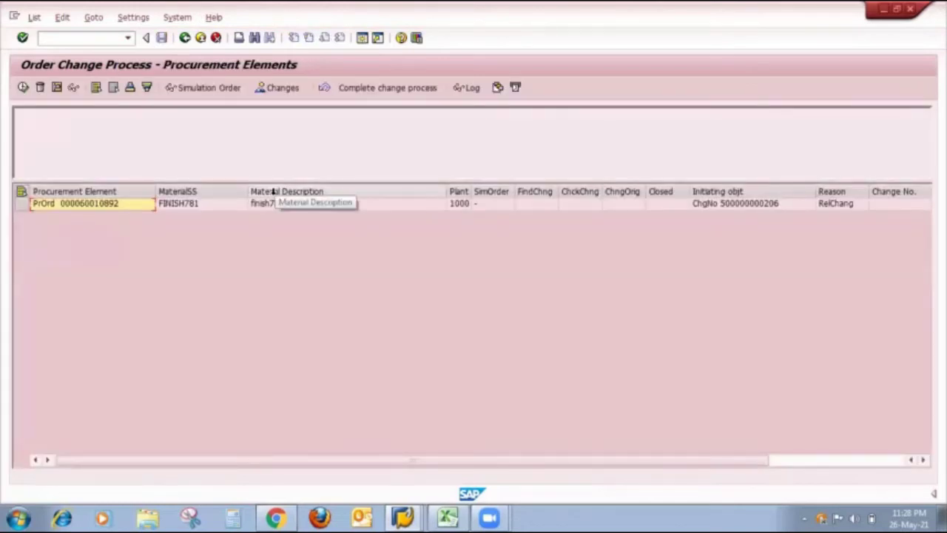
# Step: Narrow the Procurement Element, MaterialSS, Material Description and Initiating objt columns to fit more of the list
pyautogui.moveTo(156, 191); pyautogui.dragTo(133, 191)
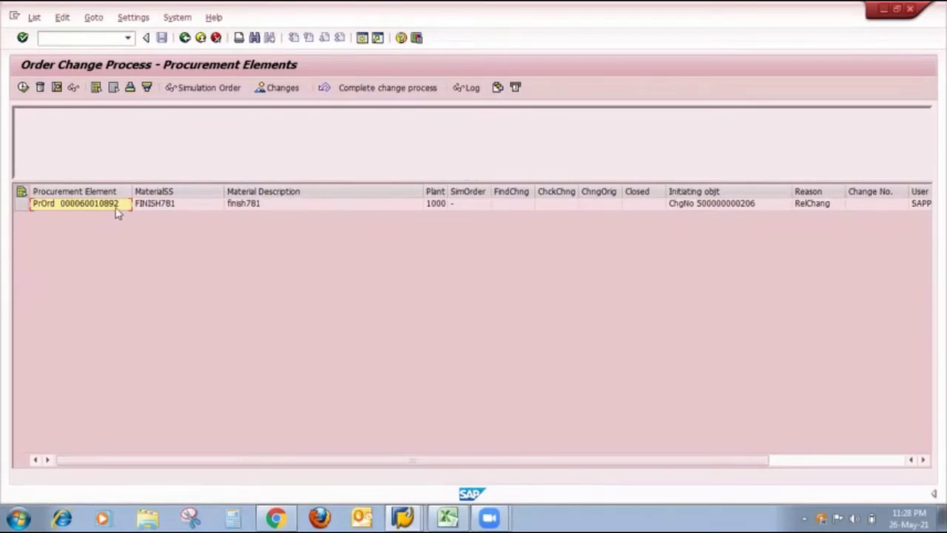
pyautogui.moveTo(225, 192); pyautogui.dragTo(174, 191)
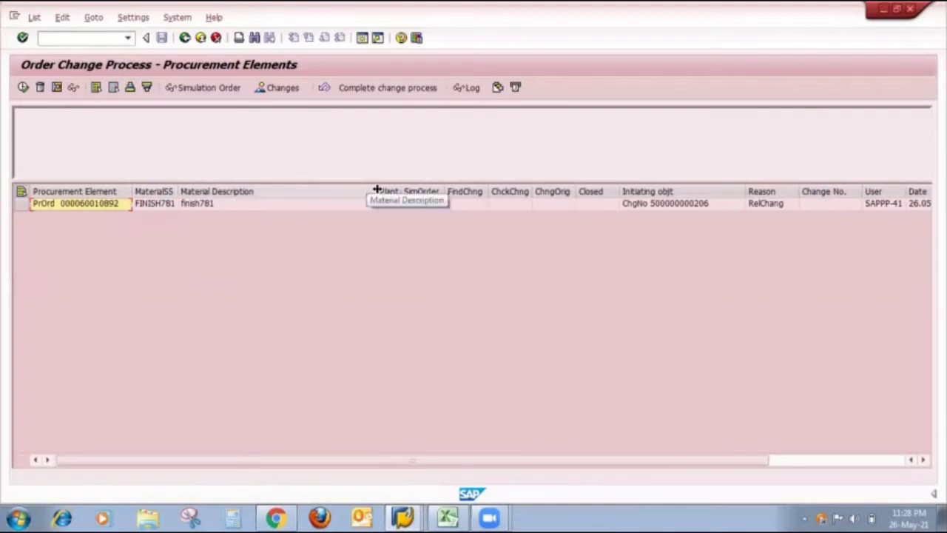
pyautogui.moveTo(376, 191); pyautogui.dragTo(263, 183)
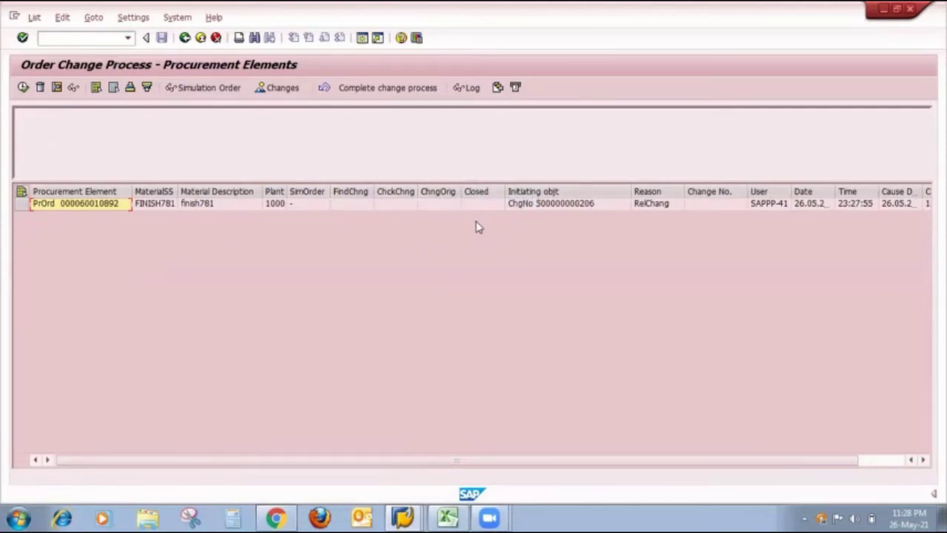
pyautogui.moveTo(633, 186); pyautogui.dragTo(596, 186)
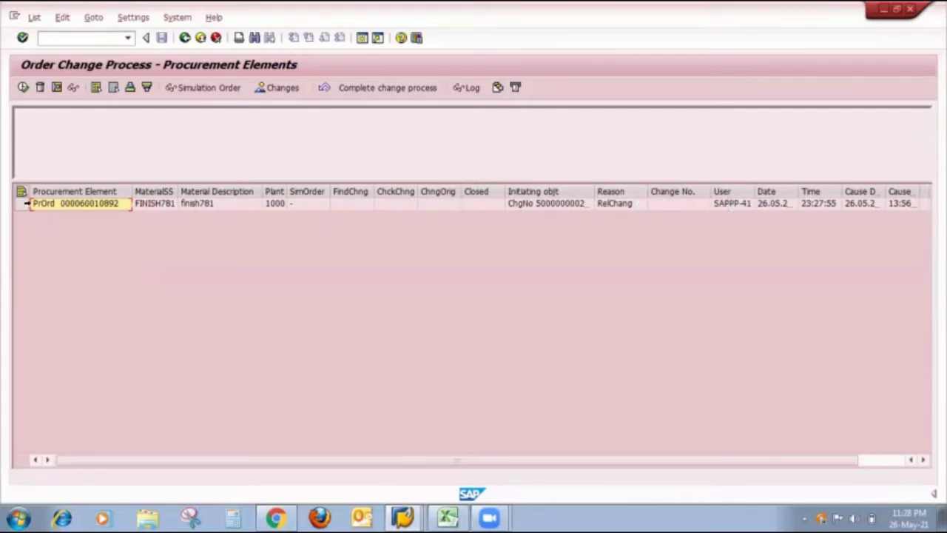
# Step: Run Check changes and Change original order for the FINISH781 production order, and display its change steps
pyautogui.click(25, 205)
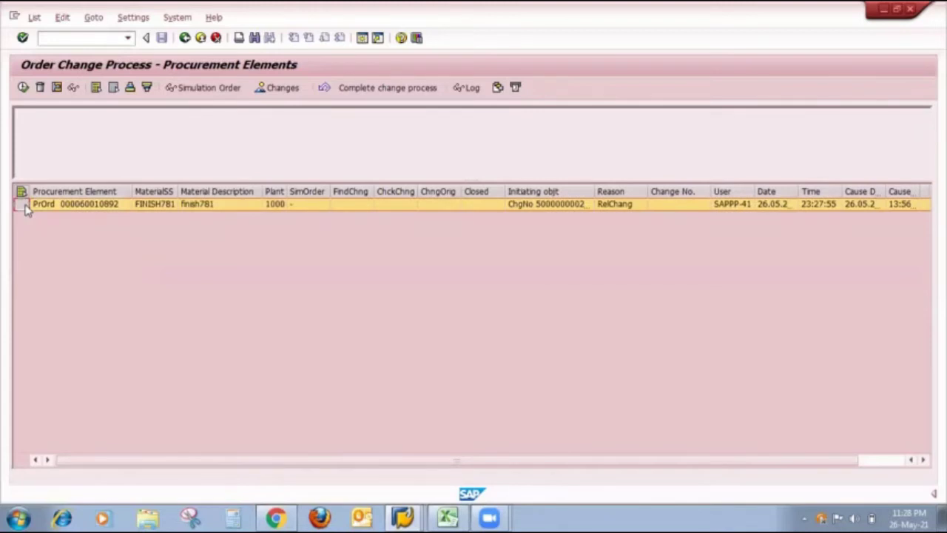
pyautogui.click(22, 88)
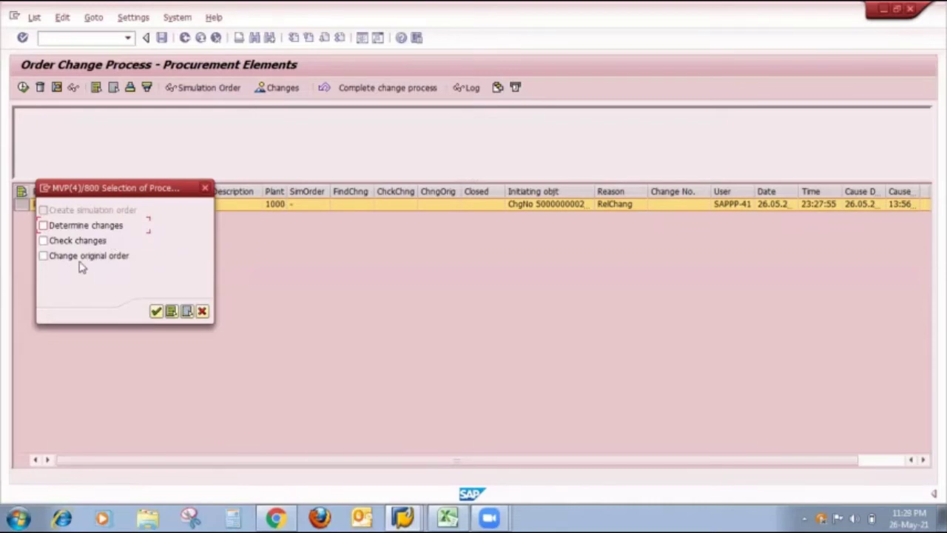
pyautogui.click(43, 256)
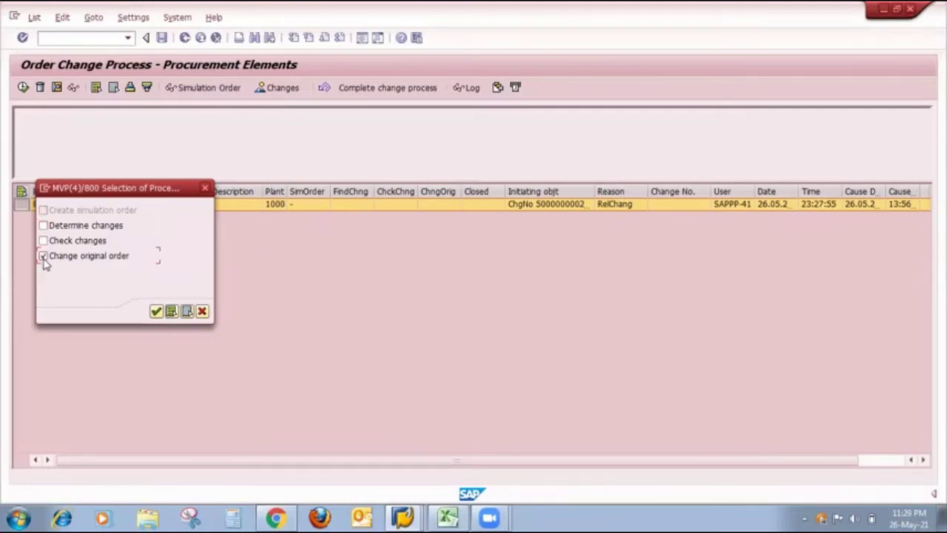
pyautogui.click(43, 241)
pyautogui.click(156, 312)
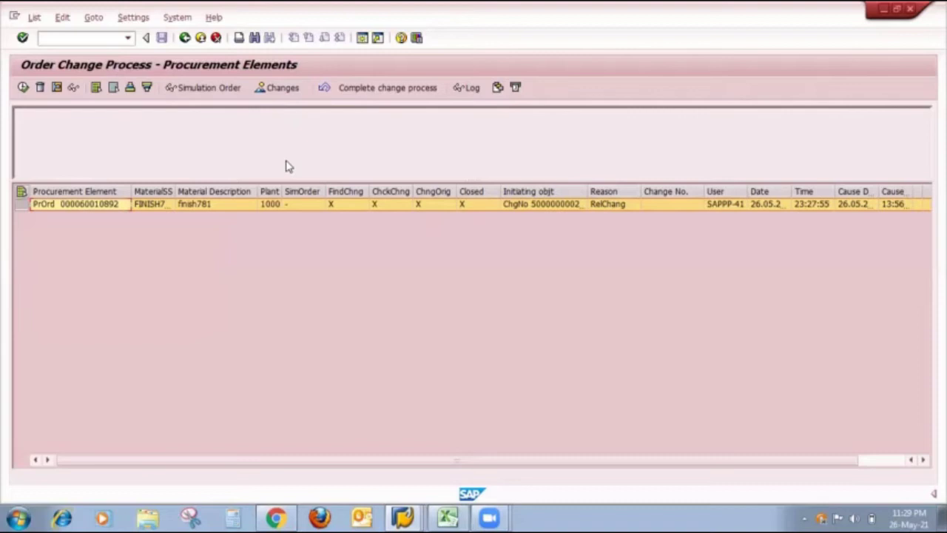
pyautogui.click(285, 88)
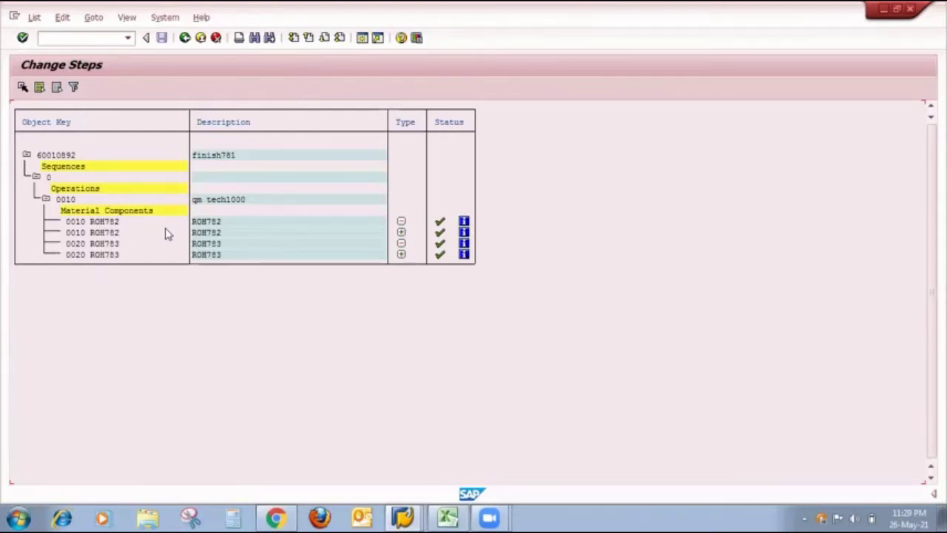
# Step: Switch to the Excel OCM sheet and fill the New QTY cells for ROH782 and ROH783 with blue
pyautogui.click(447, 518)
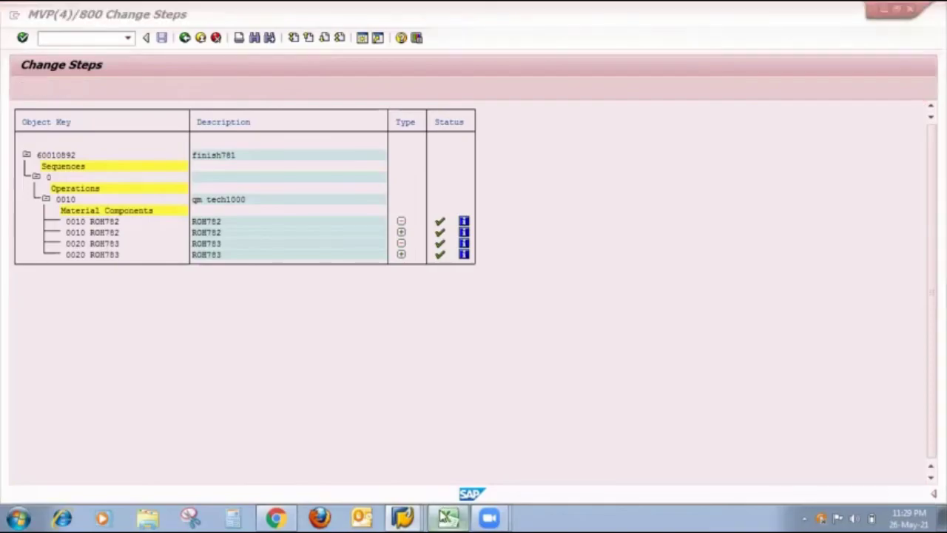
pyautogui.moveTo(617, 198); pyautogui.dragTo(619, 211)
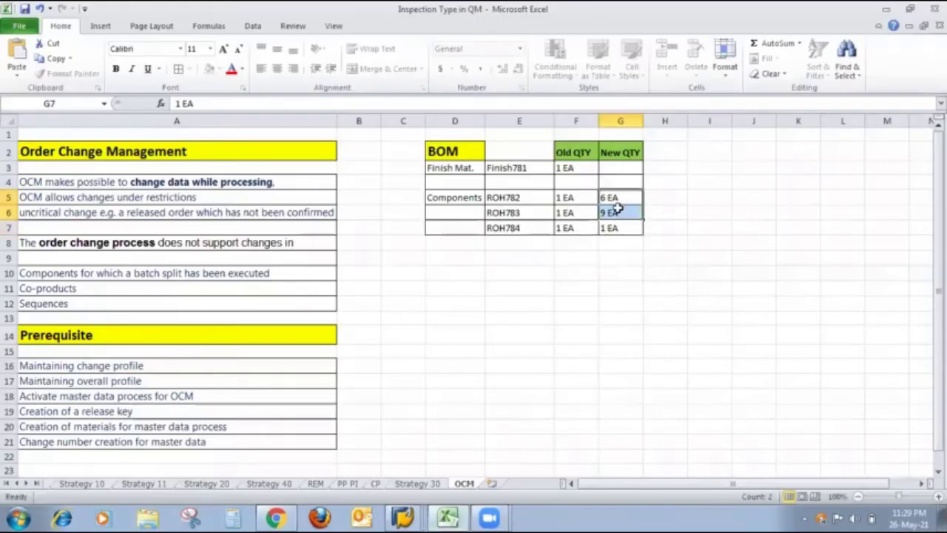
pyautogui.click(217, 69)
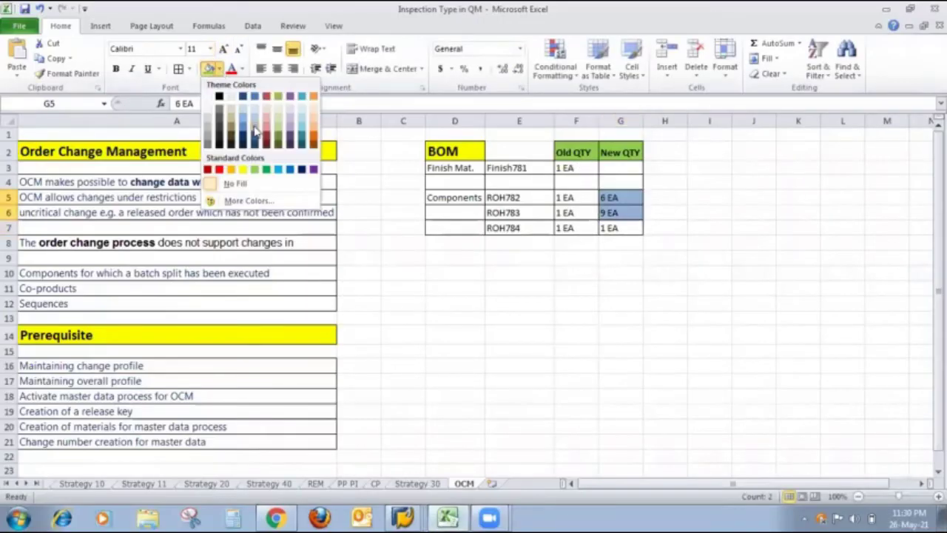
pyautogui.click(250, 128)
pyautogui.click(669, 273)
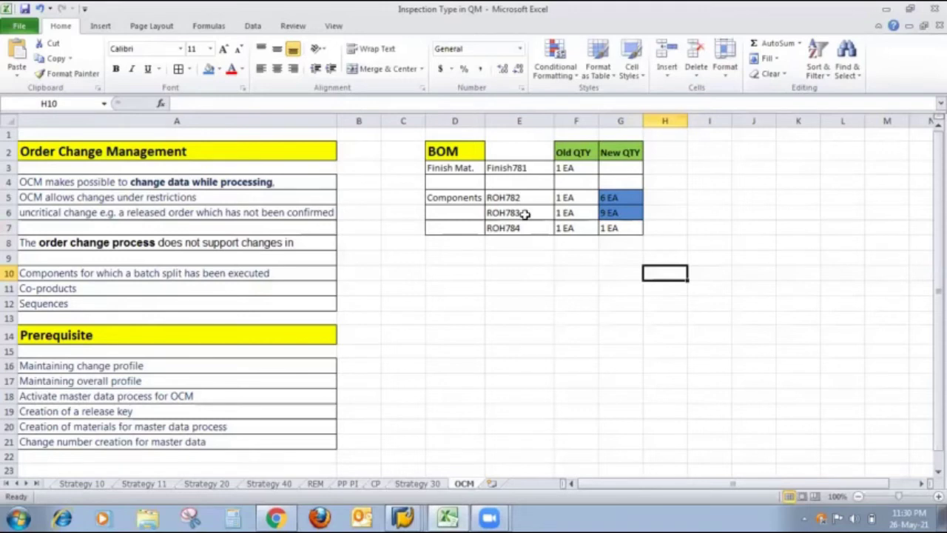
# Step: Switch to SAP and view the details of the added ROH782 and ROH783 components, checking their requirement quantities
pyautogui.hotkey('alt', 'Tab')
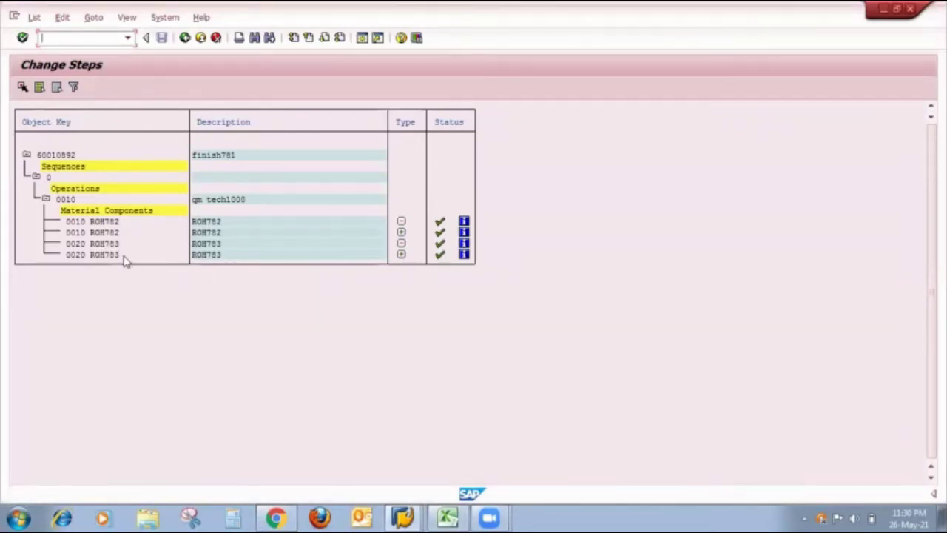
pyautogui.click(401, 233)
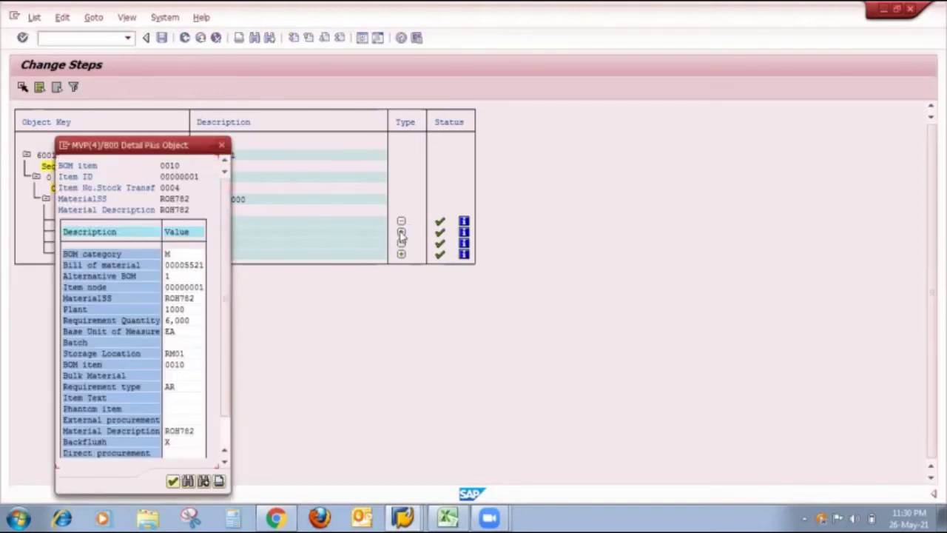
pyautogui.click(167, 320)
pyautogui.click(221, 145)
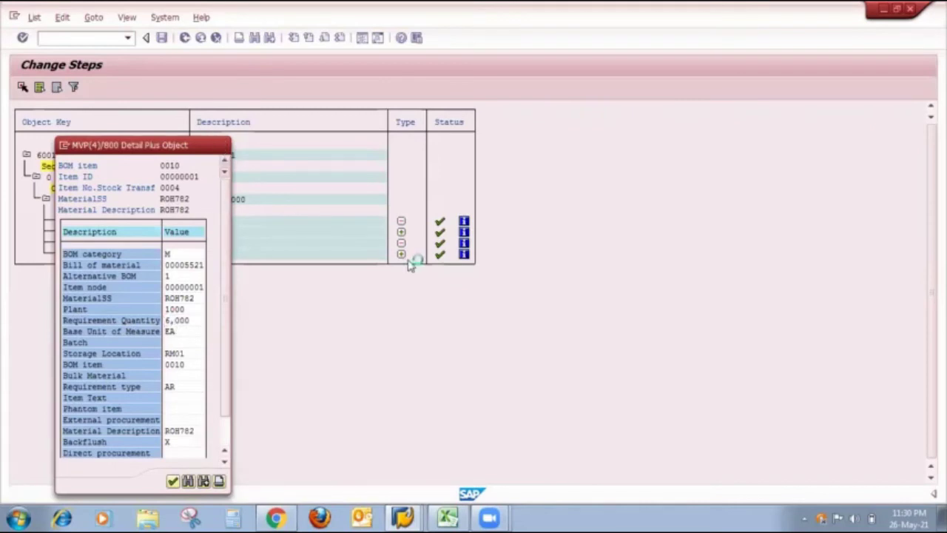
pyautogui.click(401, 256)
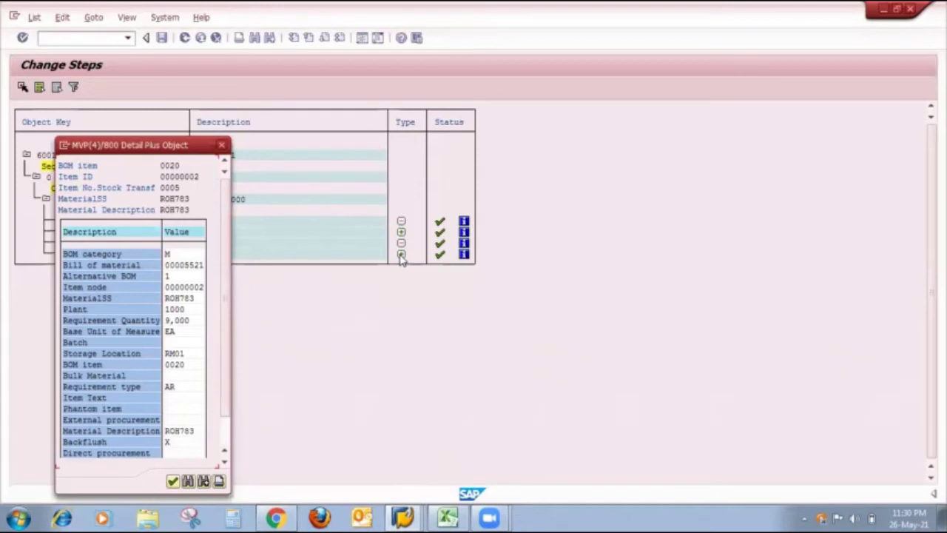
pyautogui.click(167, 321)
# Step: Leave the change steps and procurement element lists, returning to the order change process selection screen
pyautogui.click(185, 37)
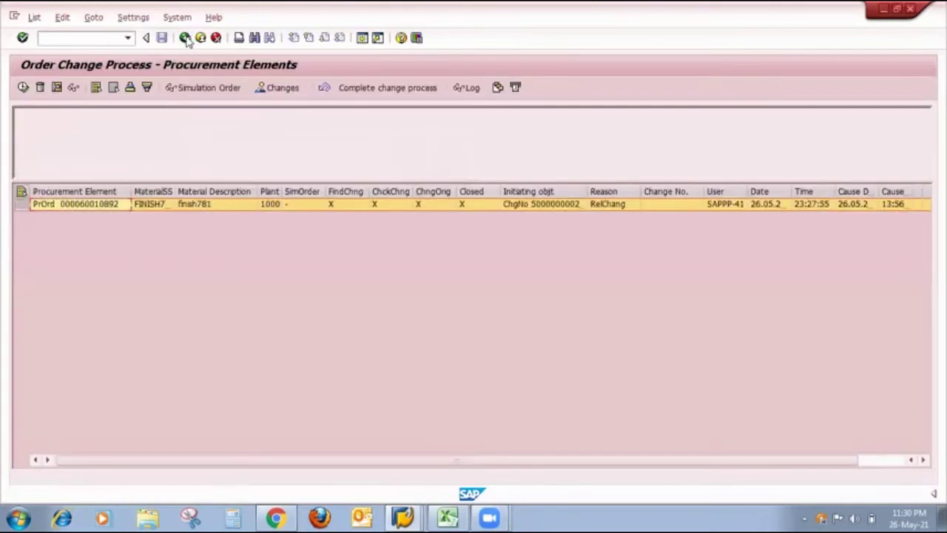
pyautogui.click(185, 38)
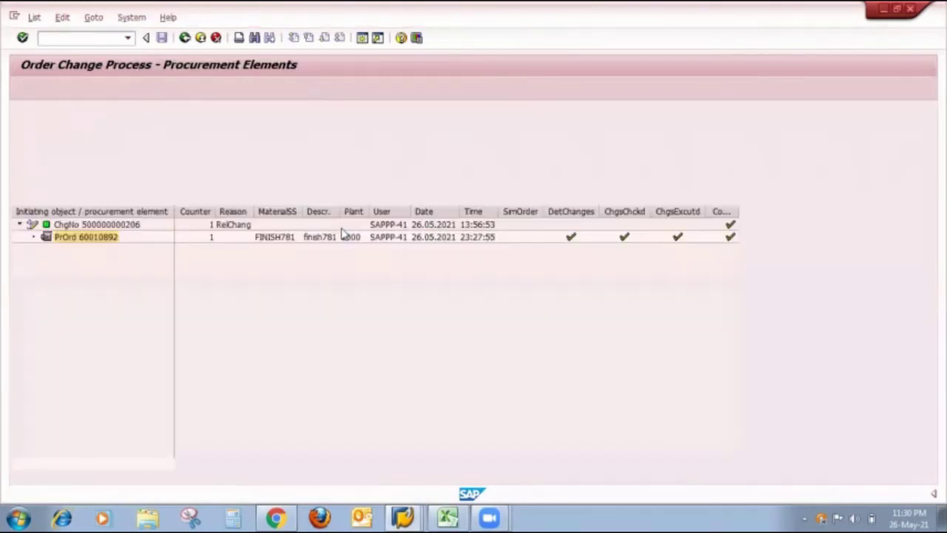
pyautogui.click(185, 37)
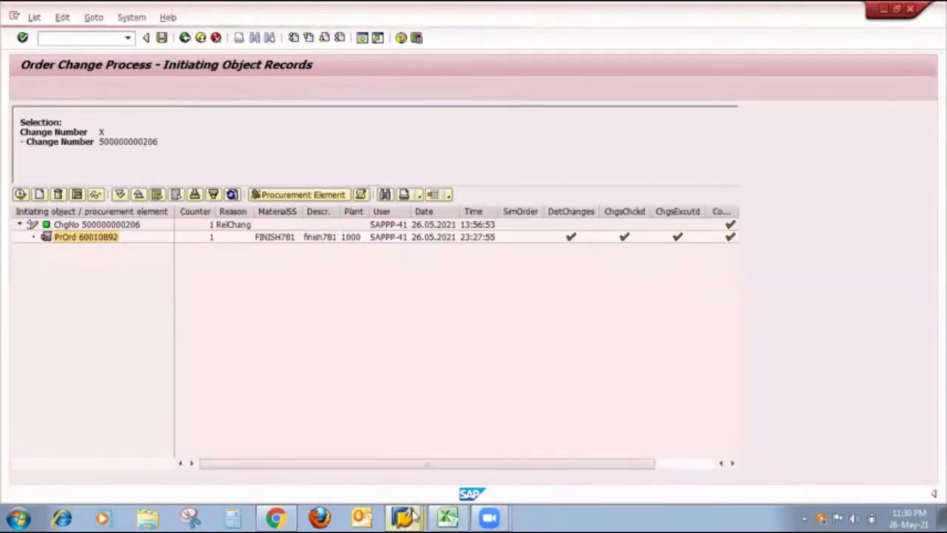
# Step: Switch to the production order session, open the FINISH781 order in change mode, and show its component overview
pyautogui.moveTo(403, 517)
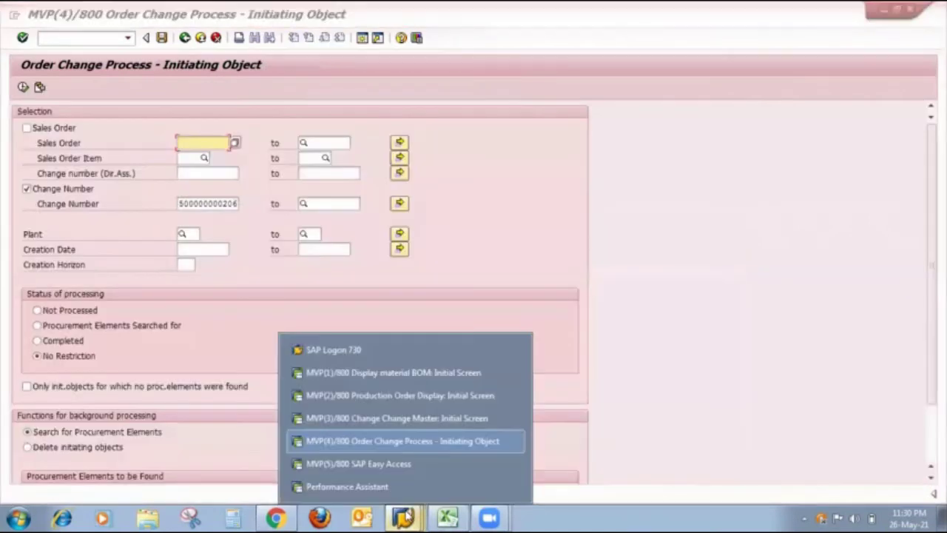
pyautogui.click(419, 400)
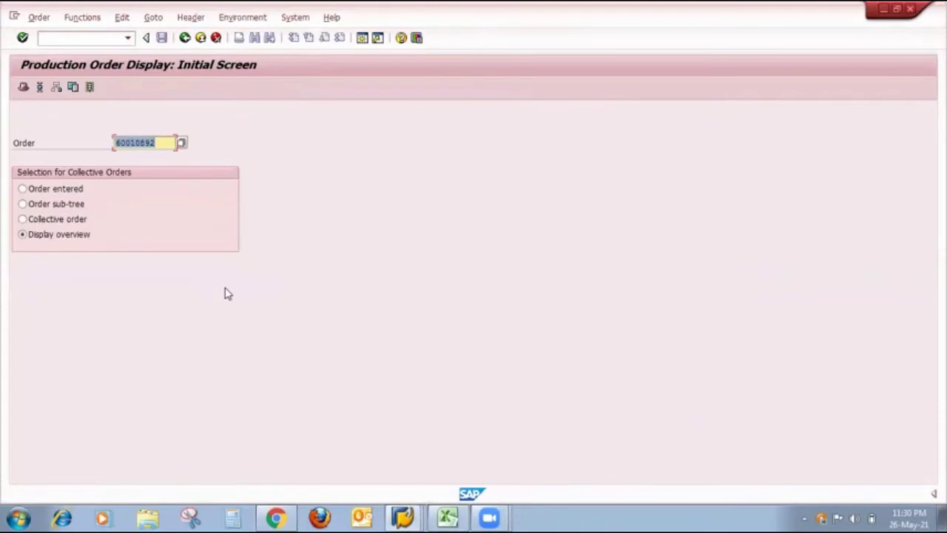
pyautogui.click(38, 17)
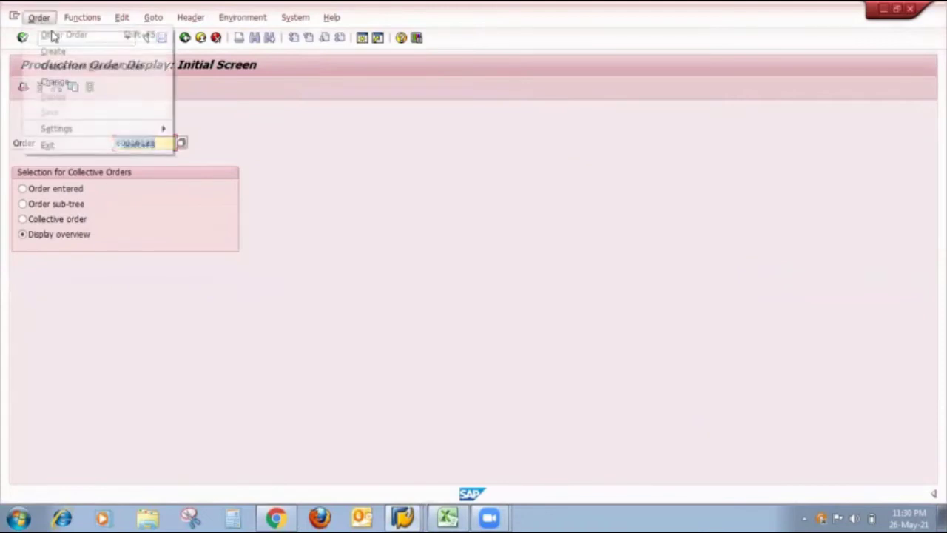
pyautogui.click(73, 83)
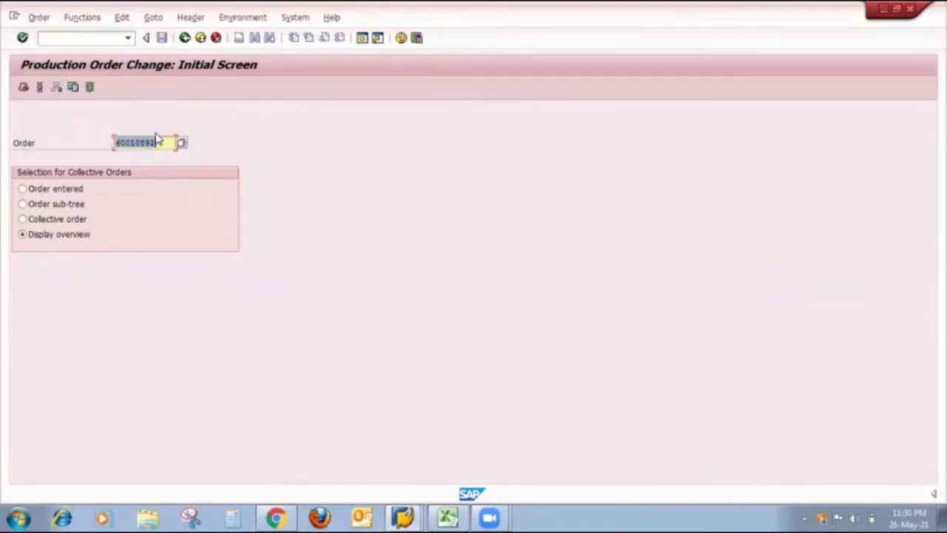
pyautogui.press('Return')
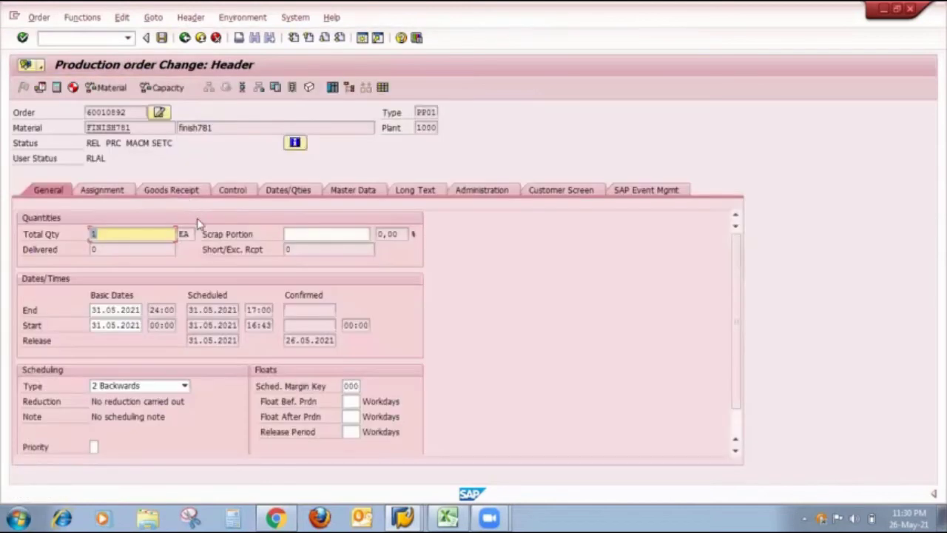
pyautogui.click(258, 88)
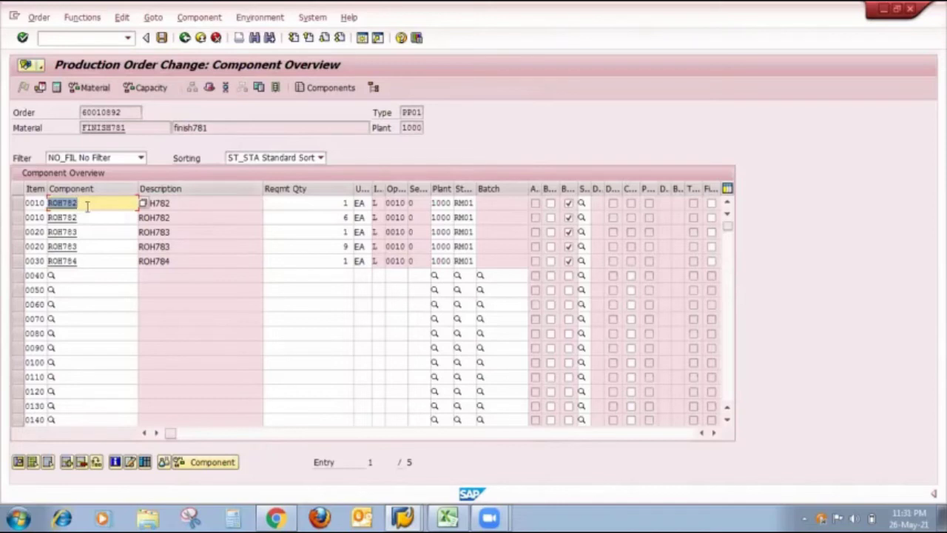
# Step: Examine the requirement quantities of the old and new ROH782 and ROH783 items and the ROH784 item
pyautogui.click(334, 204)
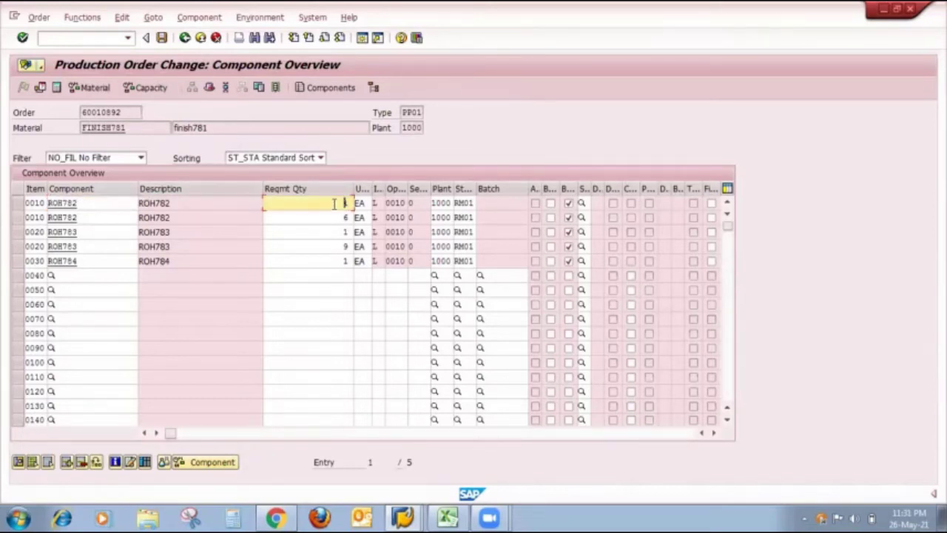
pyautogui.click(90, 220)
pyautogui.click(316, 216)
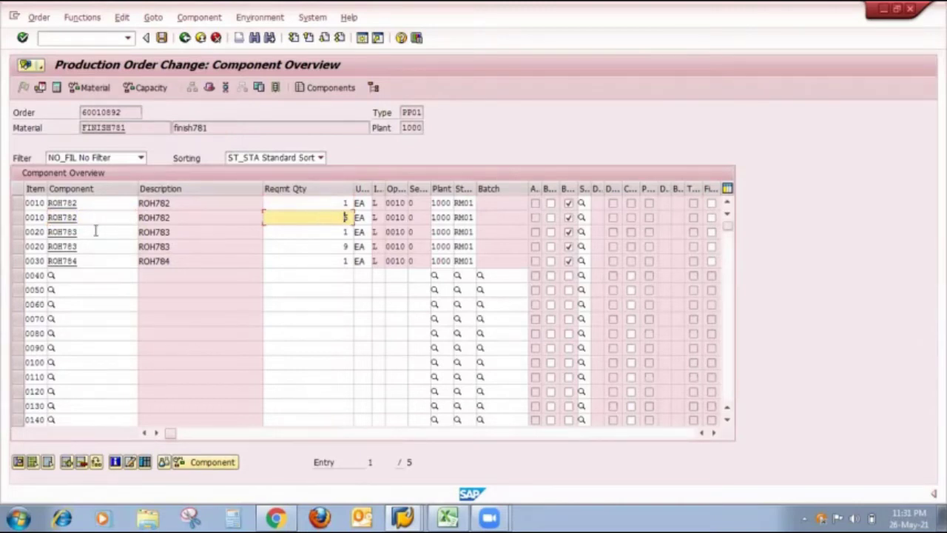
pyautogui.click(317, 233)
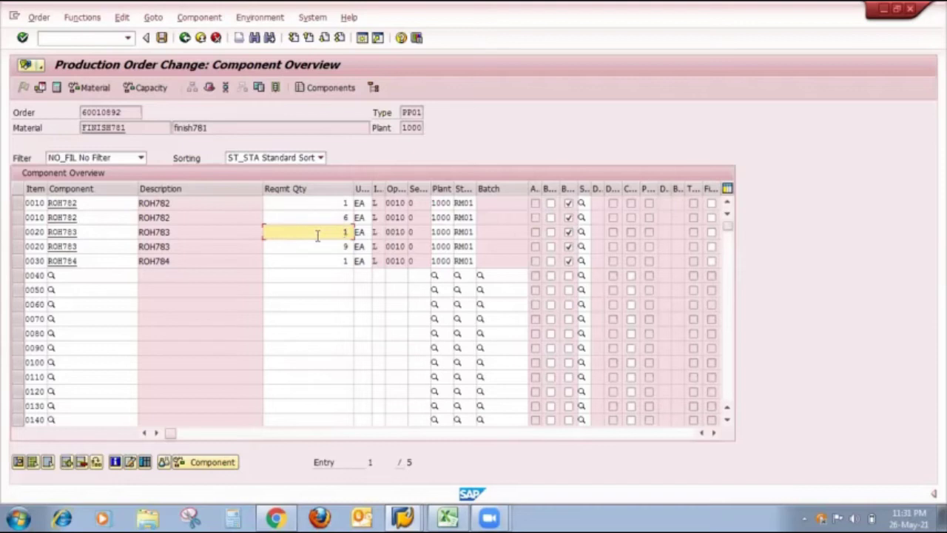
pyautogui.click(104, 248)
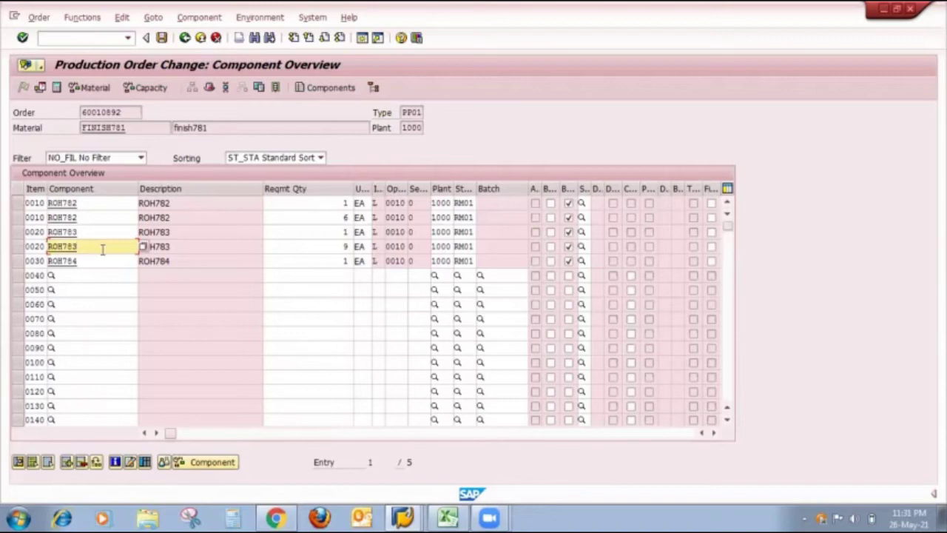
pyautogui.click(324, 248)
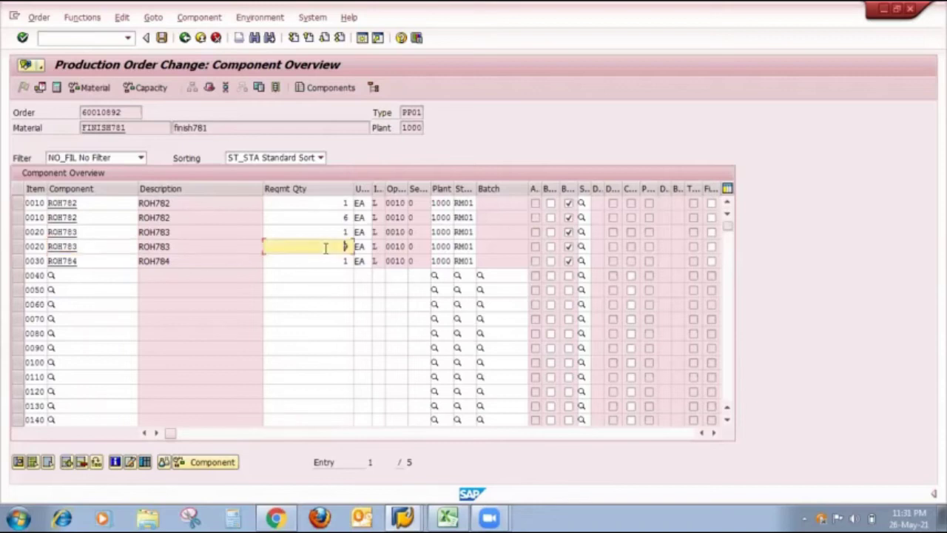
pyautogui.click(88, 261)
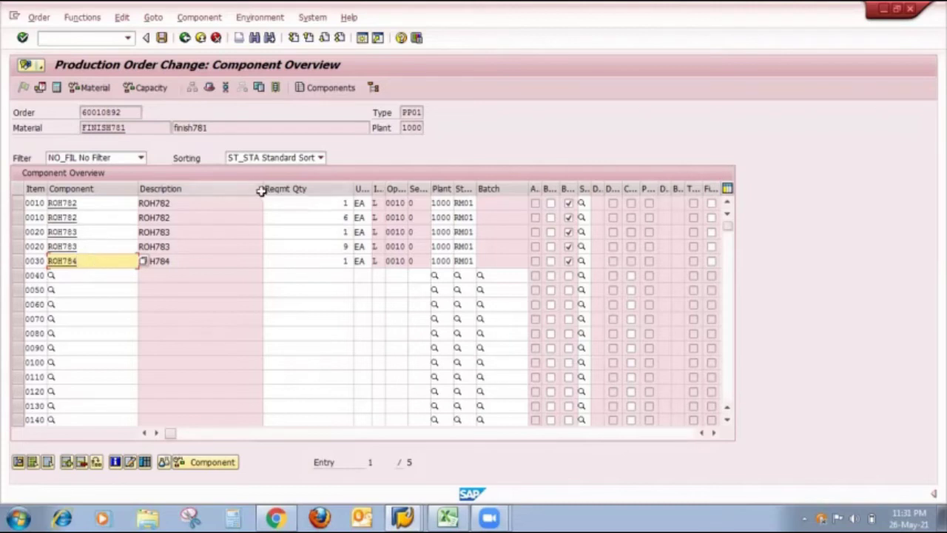
# Step: Narrow the Description column, widen the ChgID column, and examine the components' change indicators and change numbers
pyautogui.moveTo(260, 192); pyautogui.dragTo(200, 191)
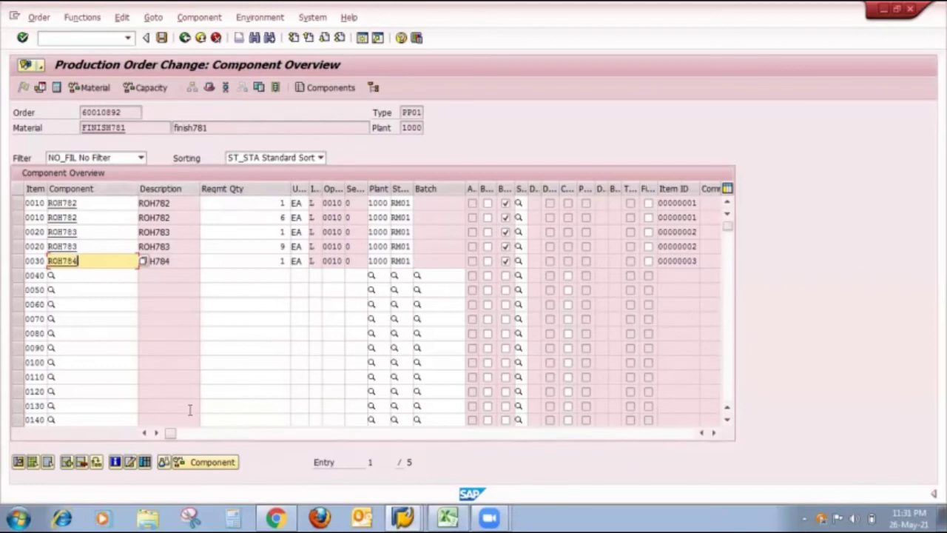
pyautogui.moveTo(173, 433); pyautogui.dragTo(528, 432)
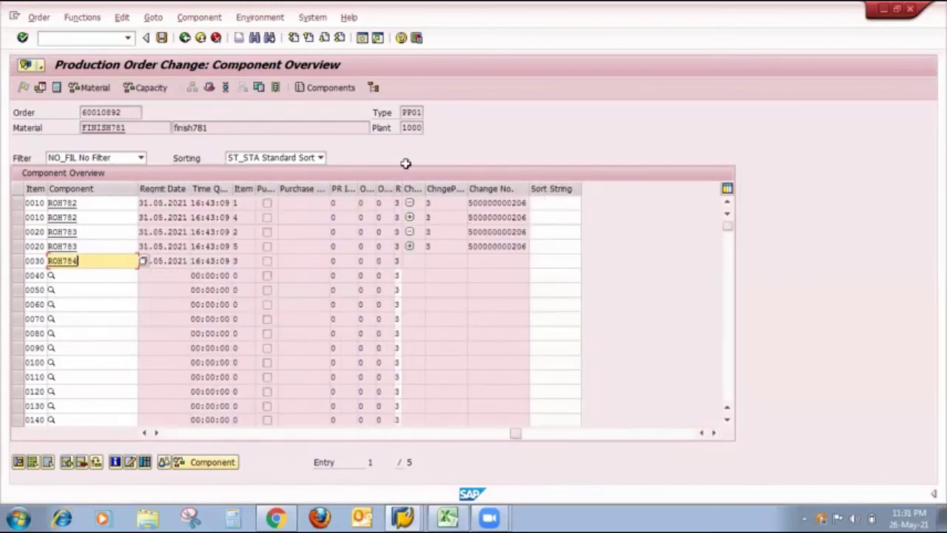
pyautogui.moveTo(424, 192); pyautogui.dragTo(465, 190)
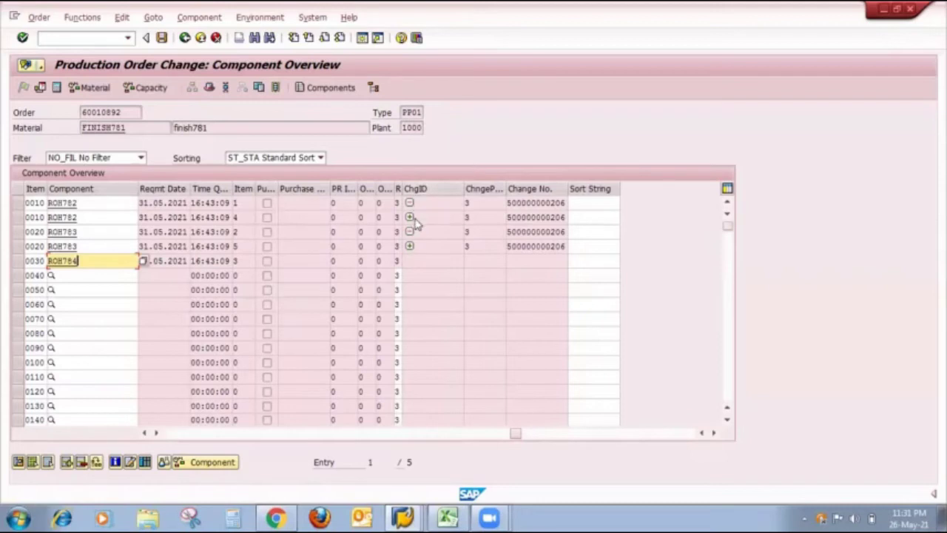
pyautogui.moveTo(411, 205)
pyautogui.moveTo(515, 435); pyautogui.dragTo(145, 442)
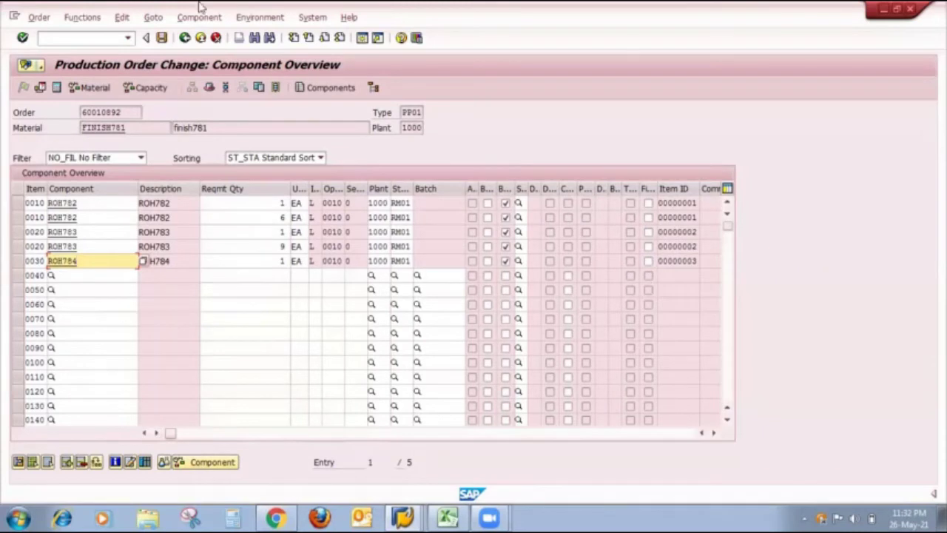
# Step: Confirm the change action for all four ROH782 and ROH783 component items, and clear the row selection
pyautogui.click(18, 204)
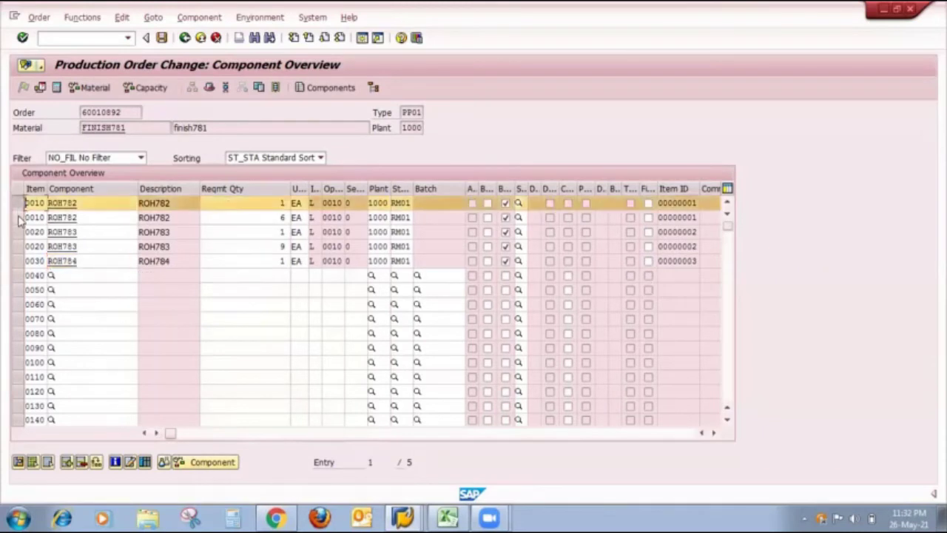
pyautogui.click(19, 219)
pyautogui.click(18, 232)
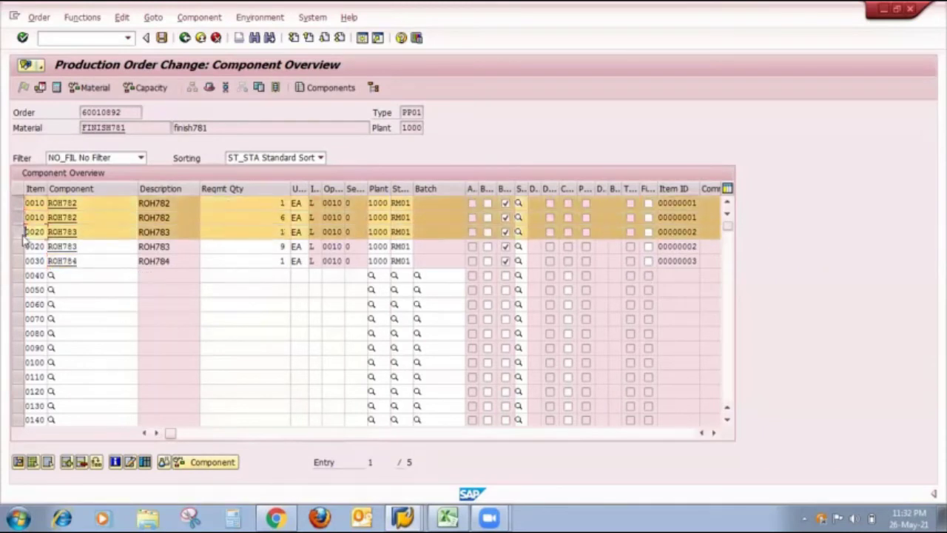
pyautogui.click(18, 246)
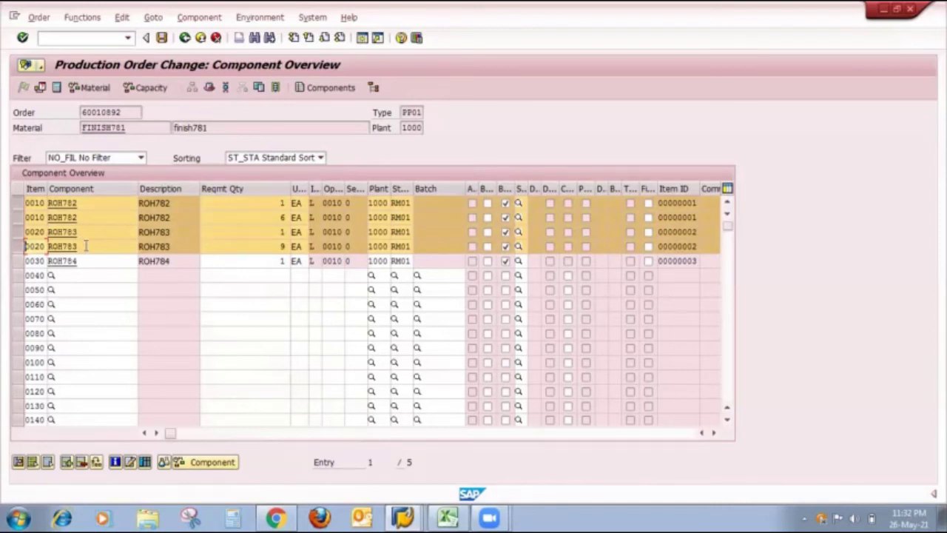
pyautogui.click(200, 18)
pyautogui.moveTo(293, 203)
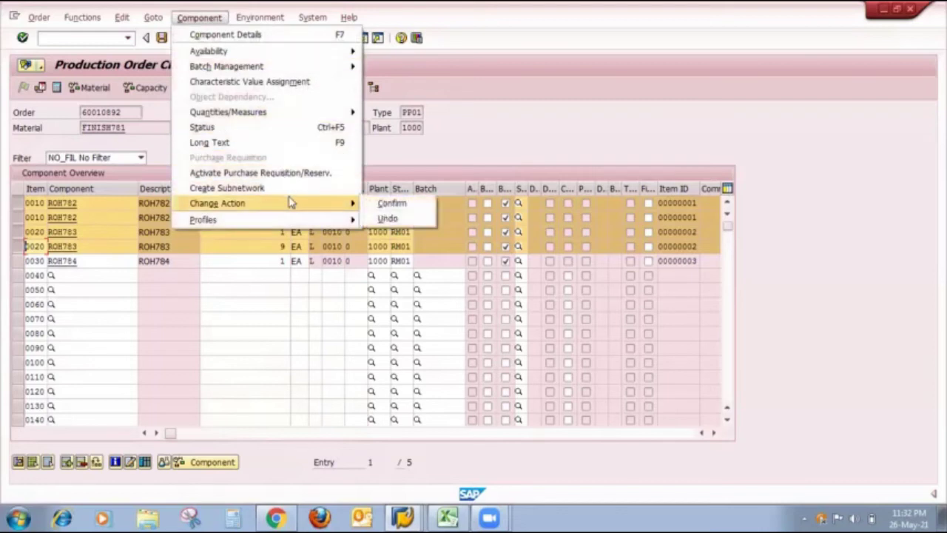
pyautogui.click(381, 203)
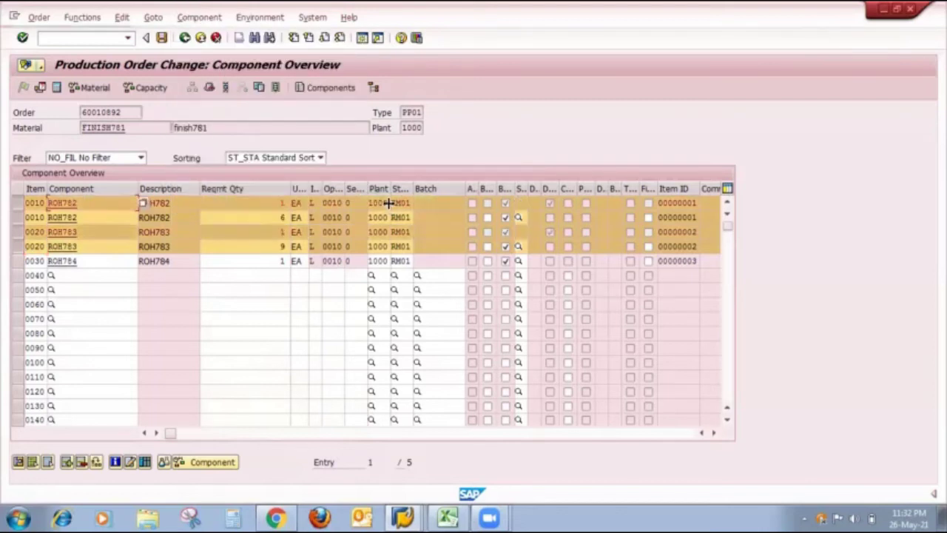
pyautogui.click(49, 462)
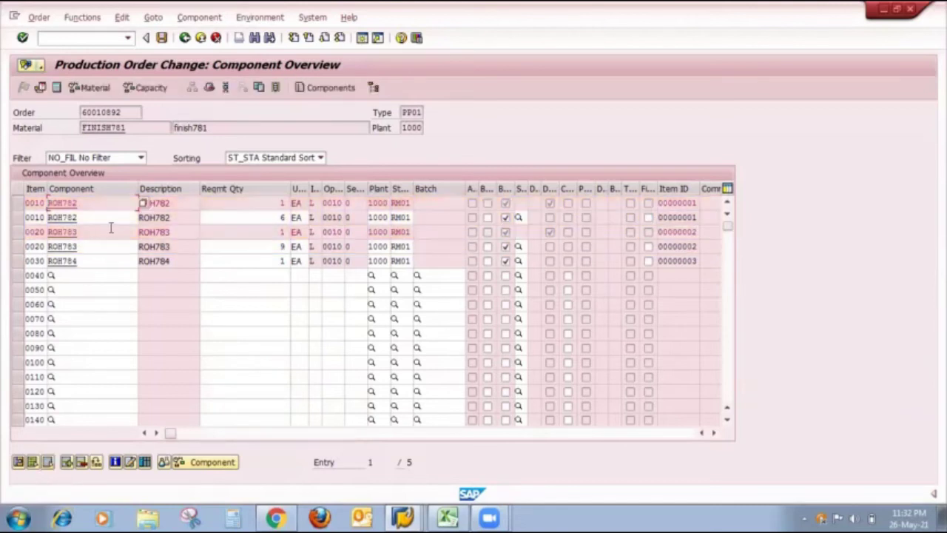
# Step: Widen the Deleted column, check the old and new ROH782 and ROH783 items, and save the production order
pyautogui.moveTo(554, 190); pyautogui.dragTo(608, 194)
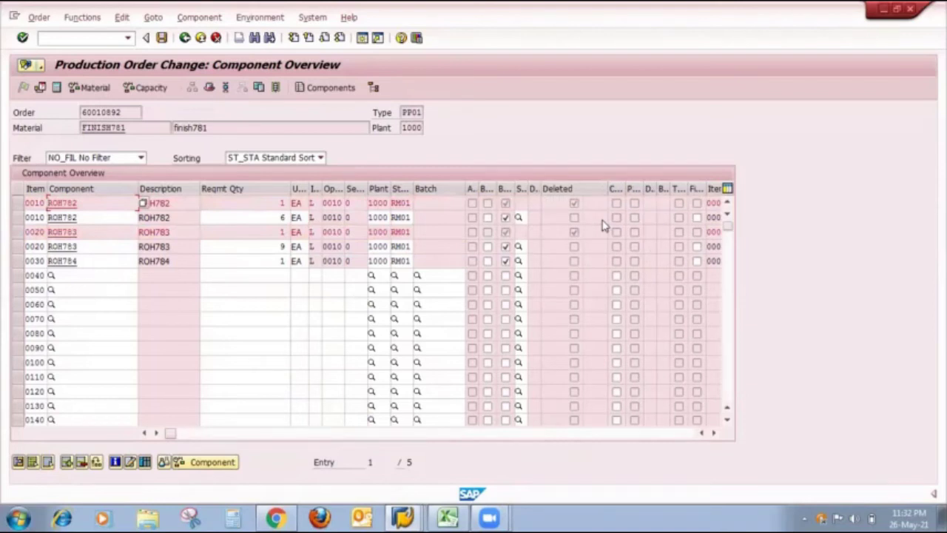
pyautogui.click(18, 203)
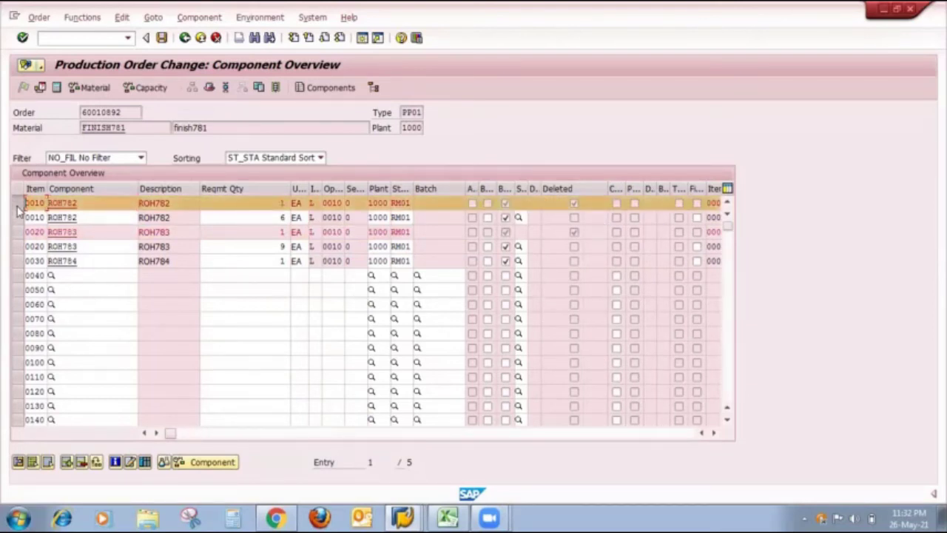
pyautogui.click(17, 232)
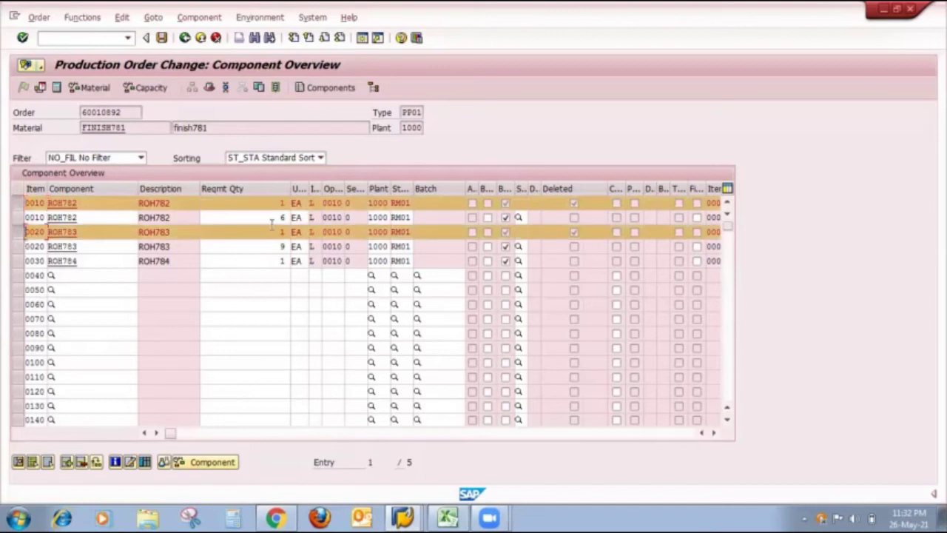
pyautogui.click(18, 204)
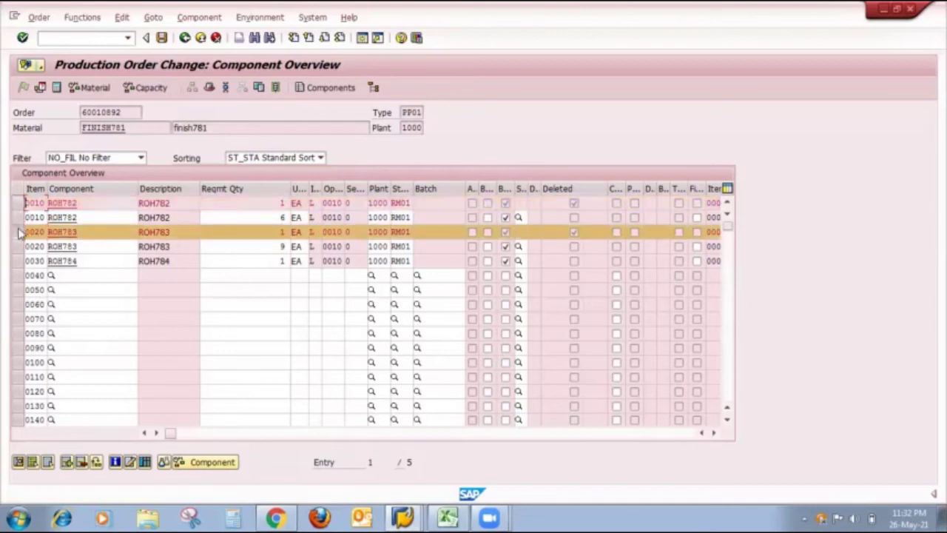
pyautogui.click(18, 232)
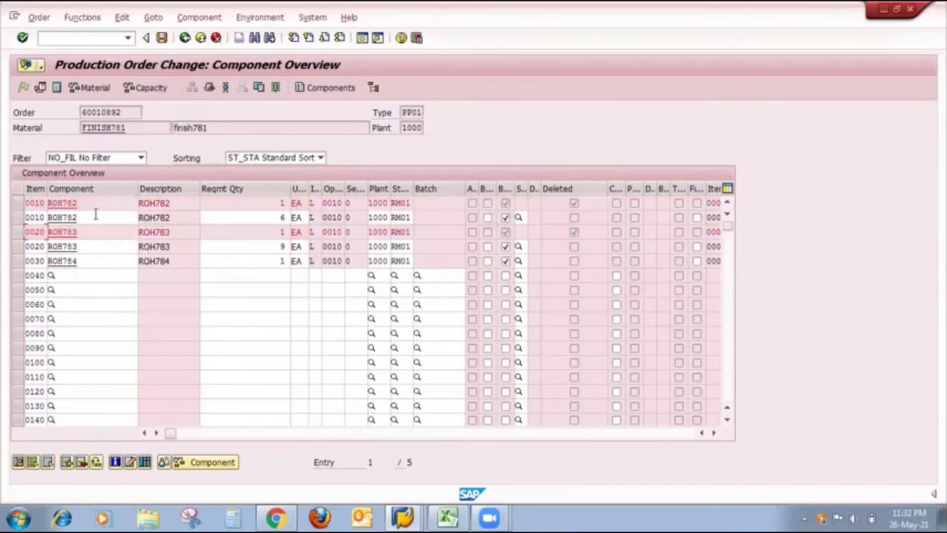
pyautogui.click(92, 251)
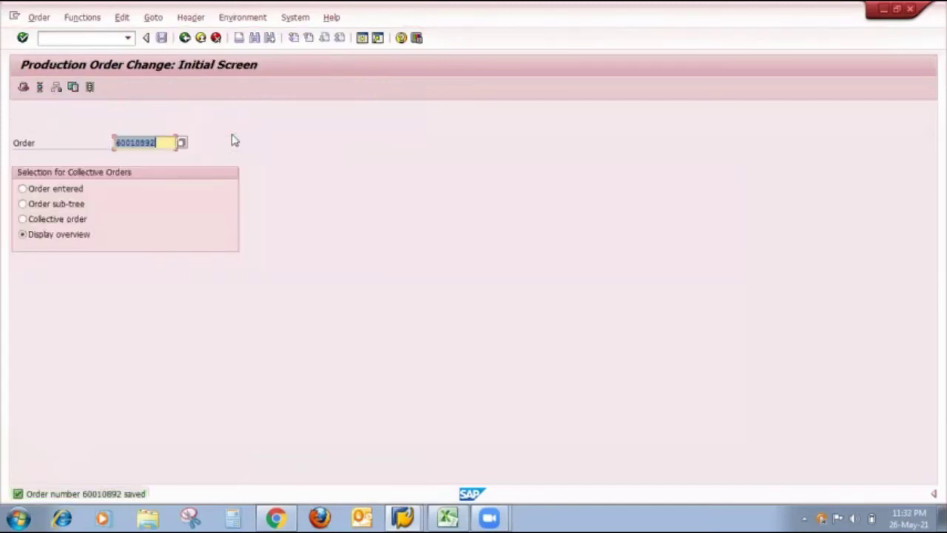
# Step: Copy the production order number, switch to the SAP Easy Access session, and start transaction CO11N
pyautogui.moveTo(169, 140); pyautogui.dragTo(115, 142)
pyautogui.click(116, 142)
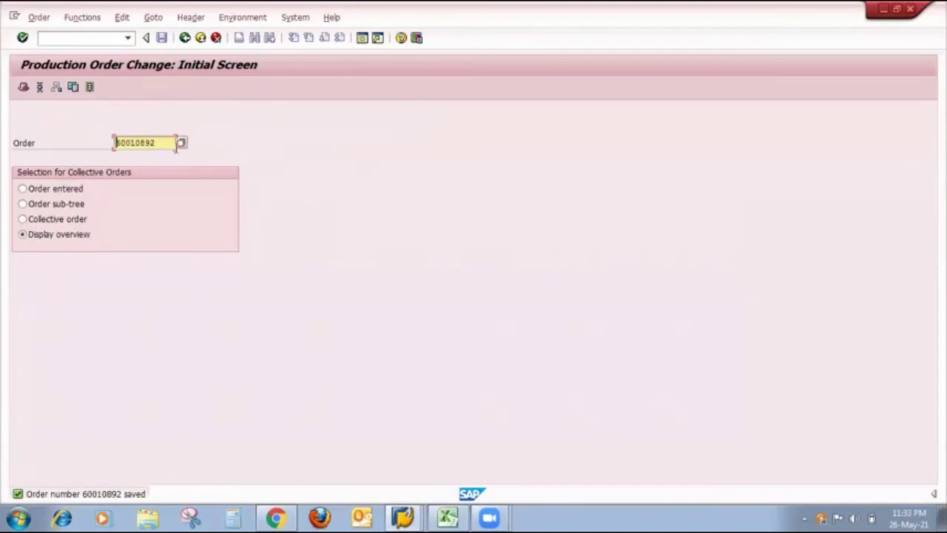
pyautogui.moveTo(170, 142); pyautogui.dragTo(113, 141)
pyautogui.hotkey('ctrl', 'c')
pyautogui.click(114, 142)
pyautogui.click(404, 517)
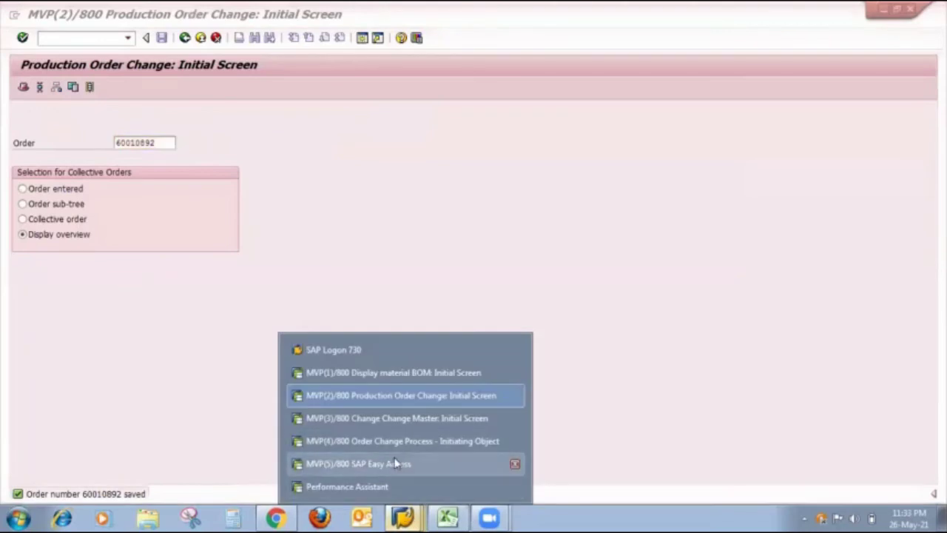
pyautogui.click(400, 463)
pyautogui.write('co11n')
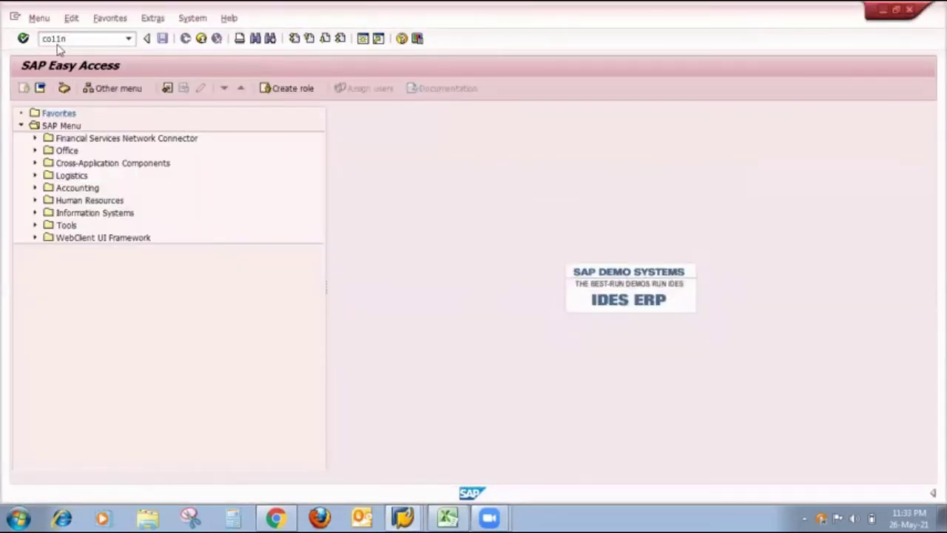
pyautogui.press('Return')
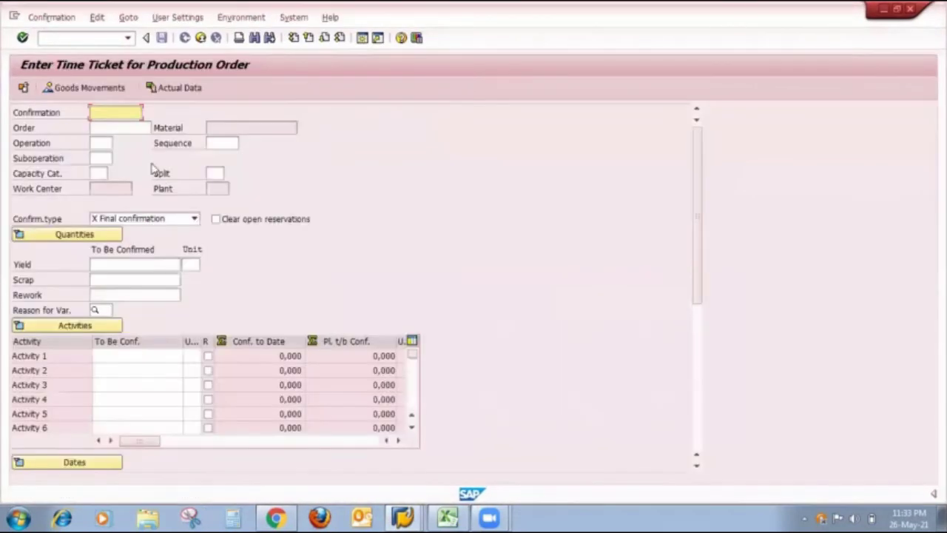
# Step: Enter the copied order number with operation 0010 in the time ticket, and open its goods movements
pyautogui.click(128, 125)
pyautogui.hotkey('ctrl', 'v')
pyautogui.click(101, 143)
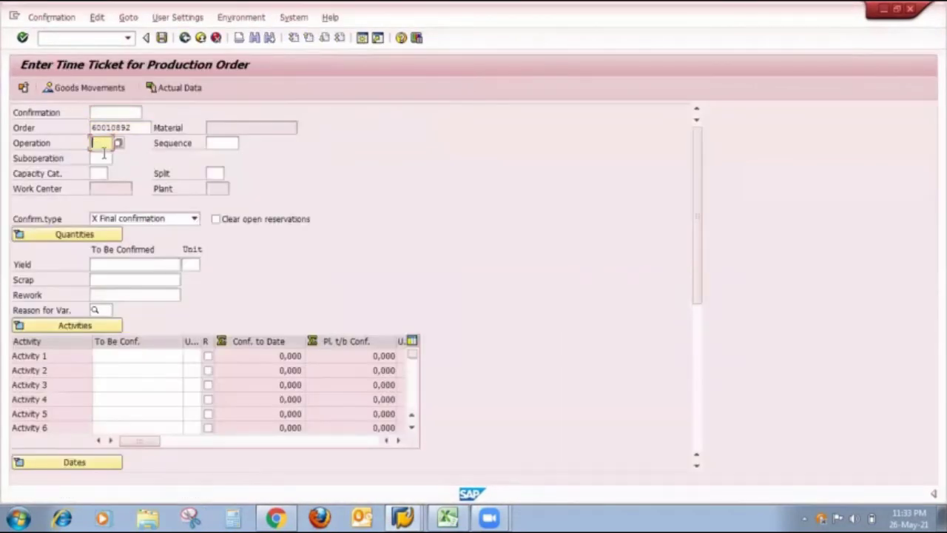
pyautogui.click(104, 156)
pyautogui.click(172, 88)
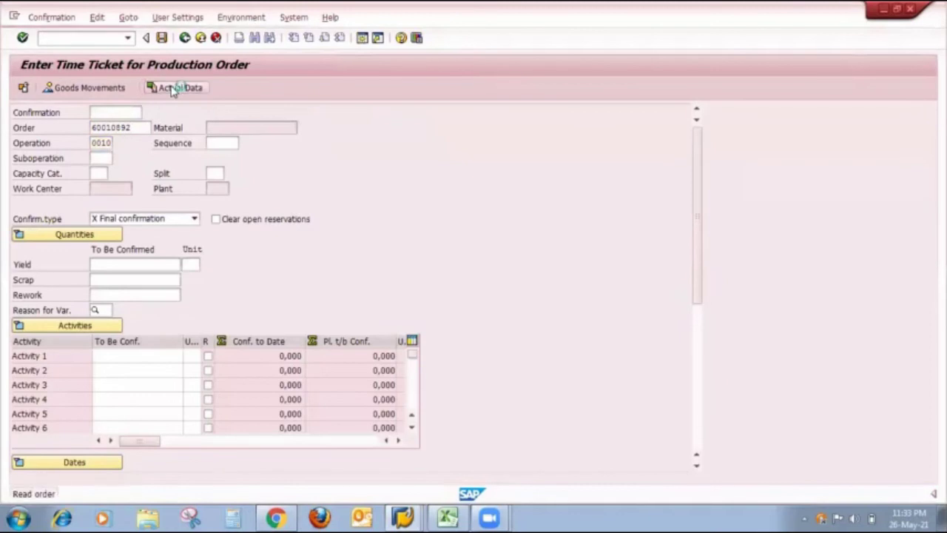
pyautogui.click(106, 88)
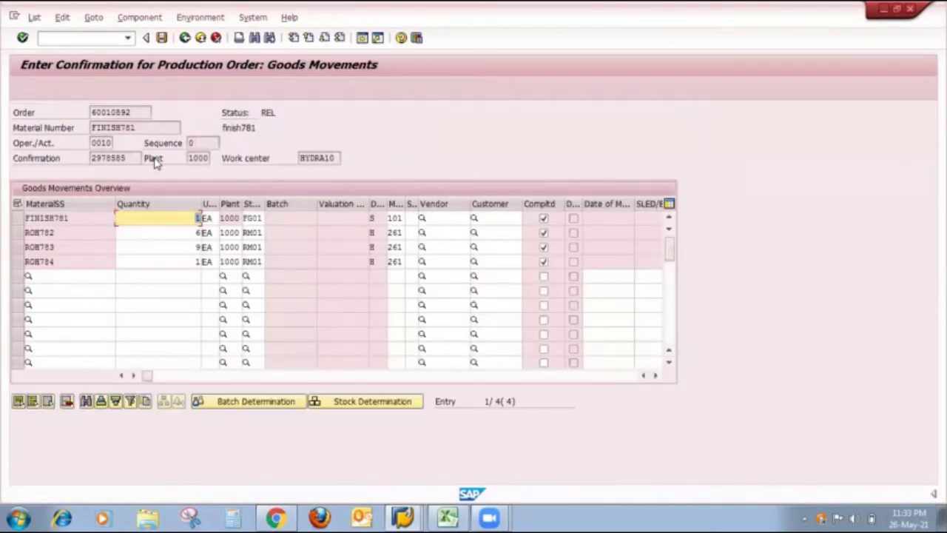
# Step: Check the FINISH781, ROH782, ROH783 and ROH784 goods movements against the new BOM quantities in Excel, and save the confirmation in SAP
pyautogui.click(18, 219)
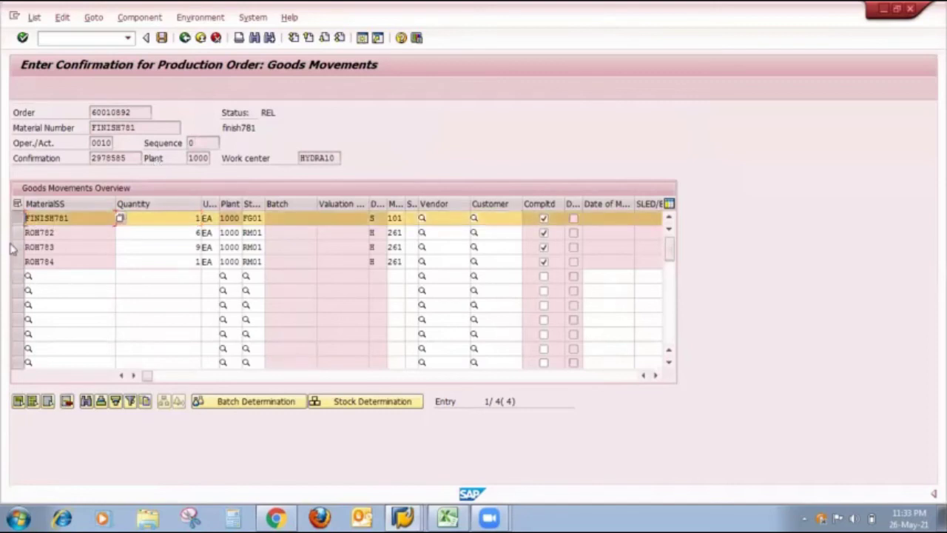
pyautogui.click(17, 232)
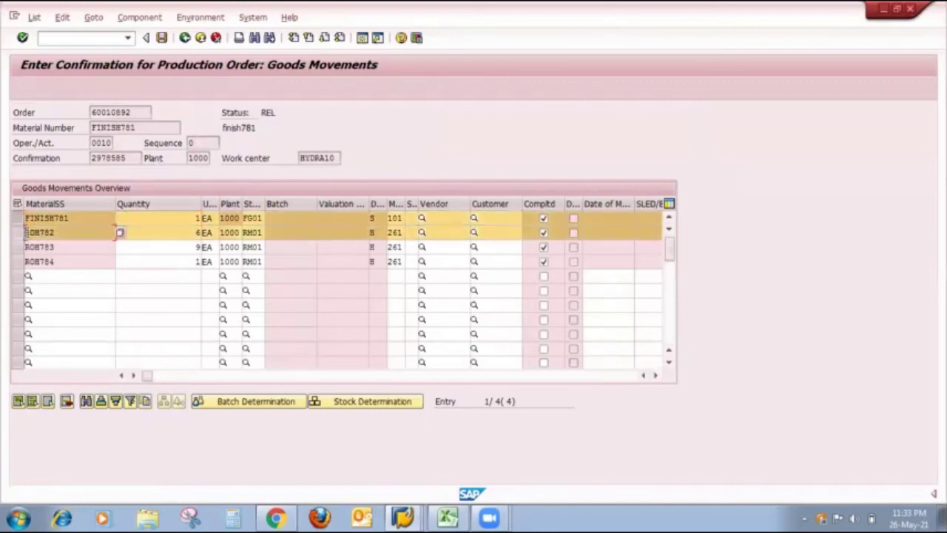
pyautogui.click(18, 248)
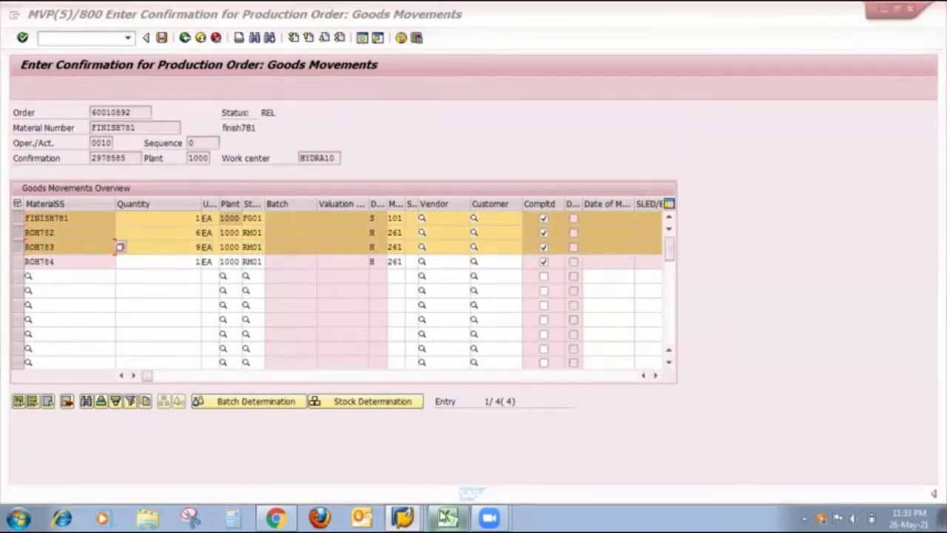
pyautogui.click(447, 517)
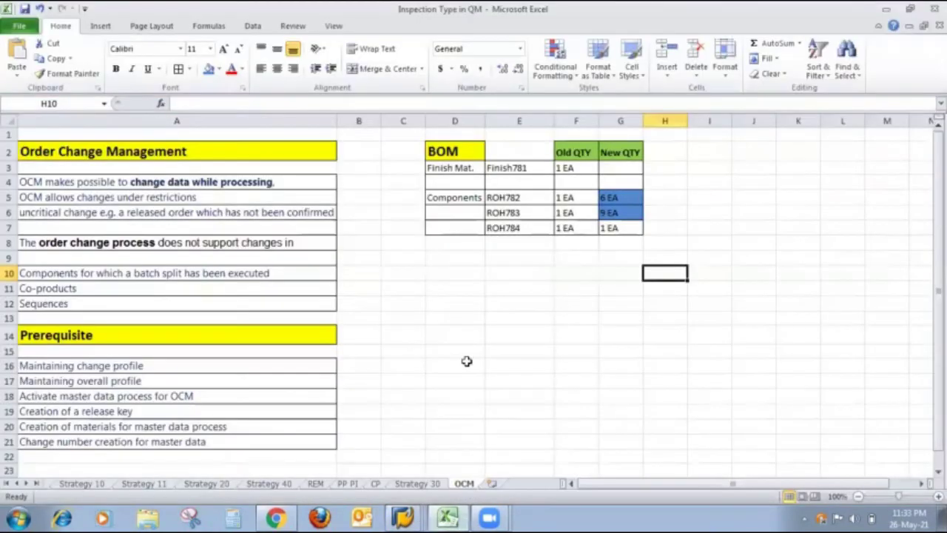
pyautogui.click(617, 201)
pyautogui.click(576, 213)
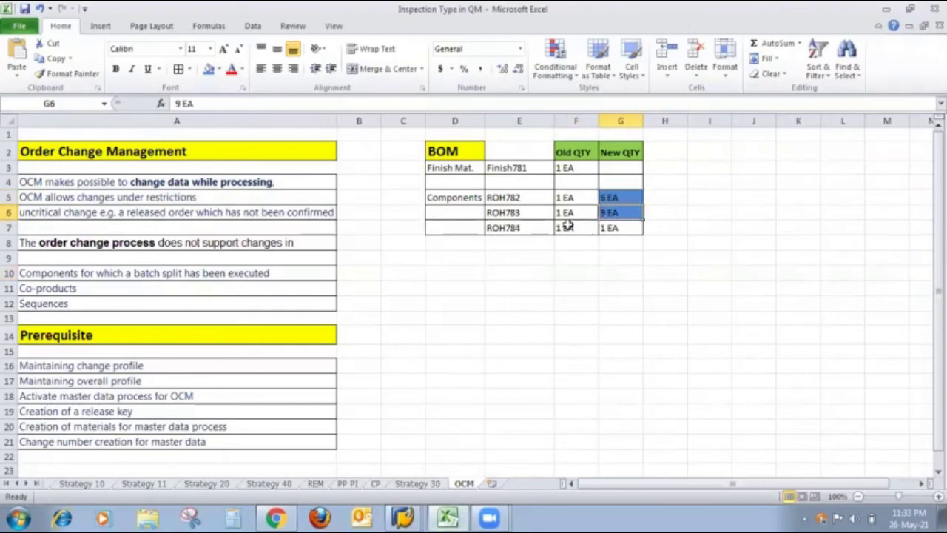
pyautogui.hotkey('alt', 'Tab')
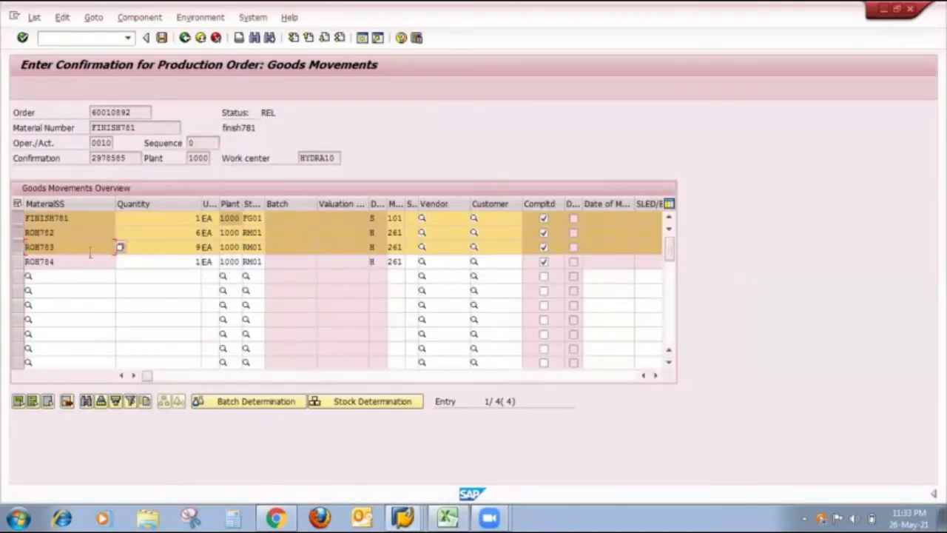
pyautogui.click(18, 262)
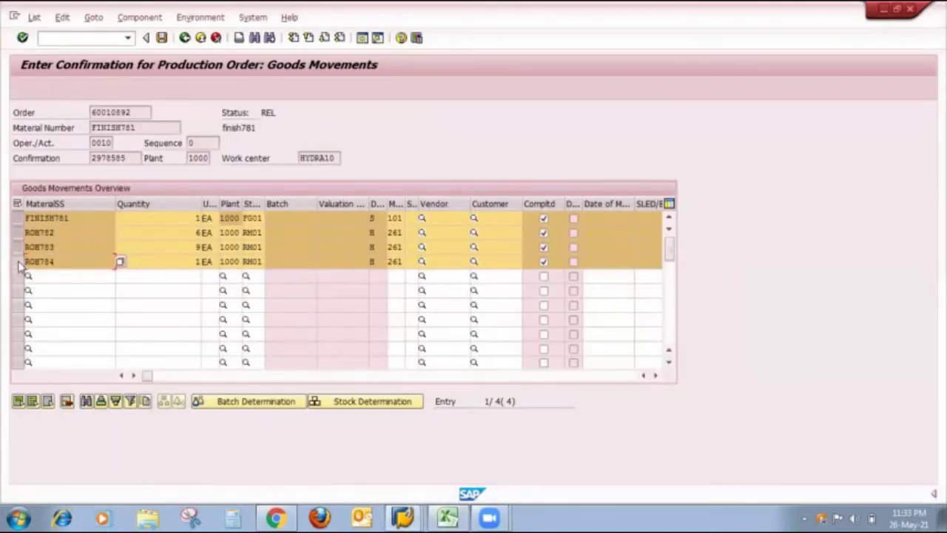
pyautogui.click(162, 37)
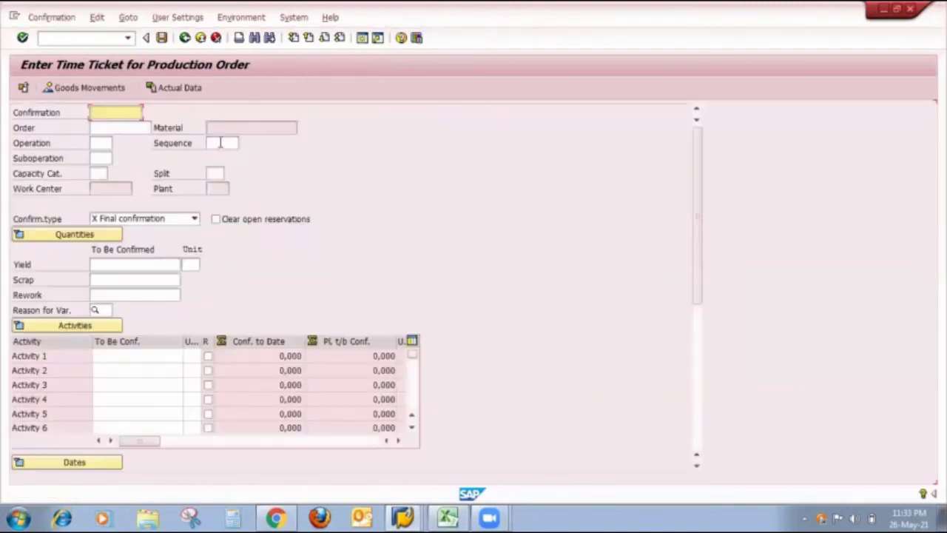
# Step: Return to the Production Order Change session and open the order's component overview
pyautogui.click(412, 515)
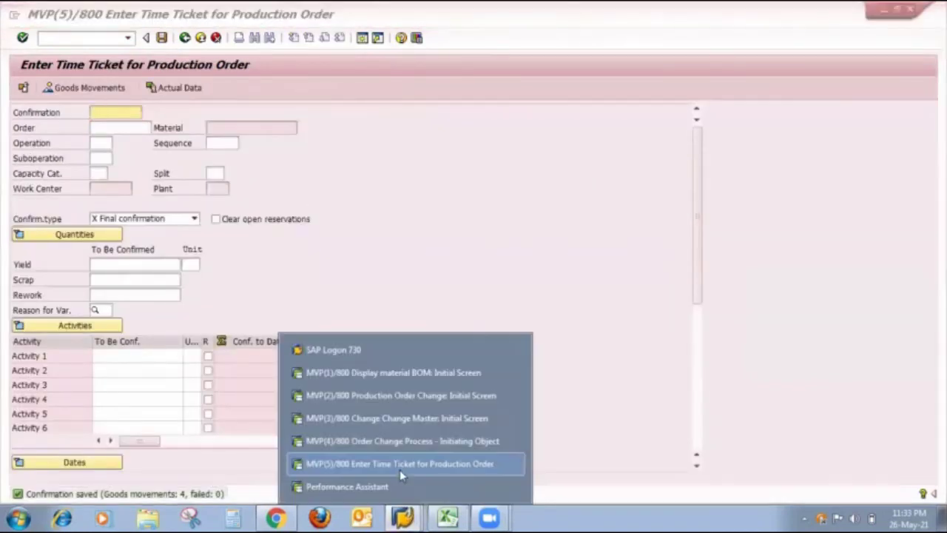
pyautogui.click(382, 418)
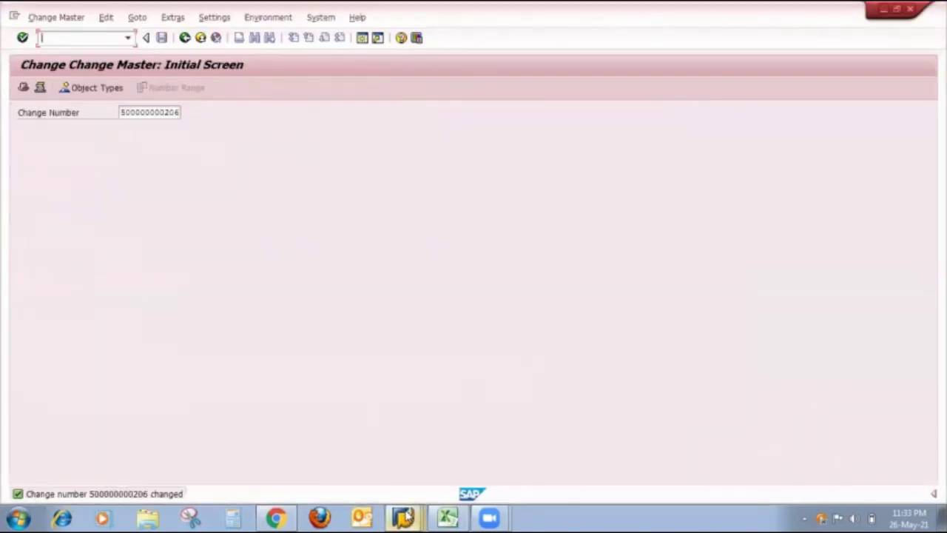
pyautogui.click(405, 515)
pyautogui.click(393, 400)
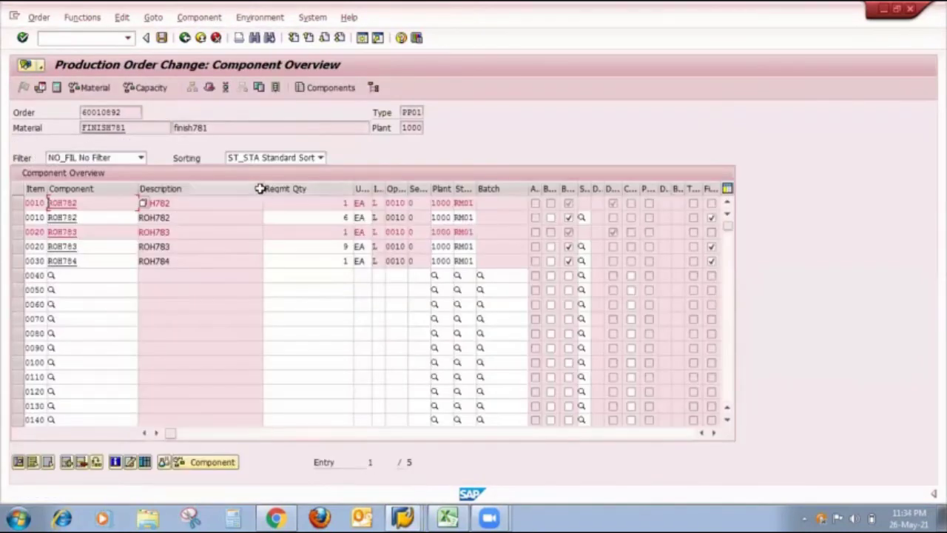
# Step: Narrow the Description and Component columns, select the new ROH782 item, and widen the Final Issue column to check the components
pyautogui.click(259, 189)
pyautogui.moveTo(258, 190); pyautogui.dragTo(198, 187)
pyautogui.moveTo(139, 188); pyautogui.dragTo(96, 189)
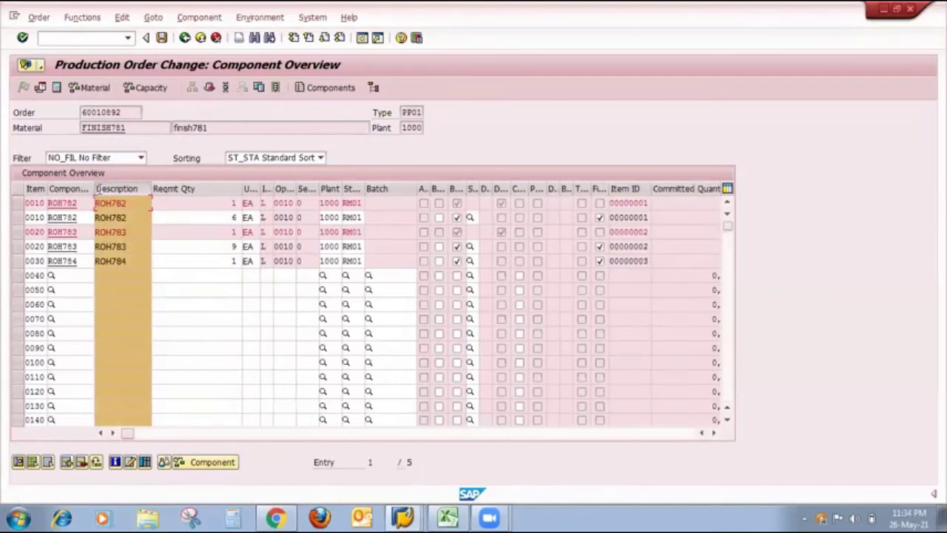
pyautogui.click(17, 217)
pyautogui.moveTo(608, 188); pyautogui.dragTo(633, 188)
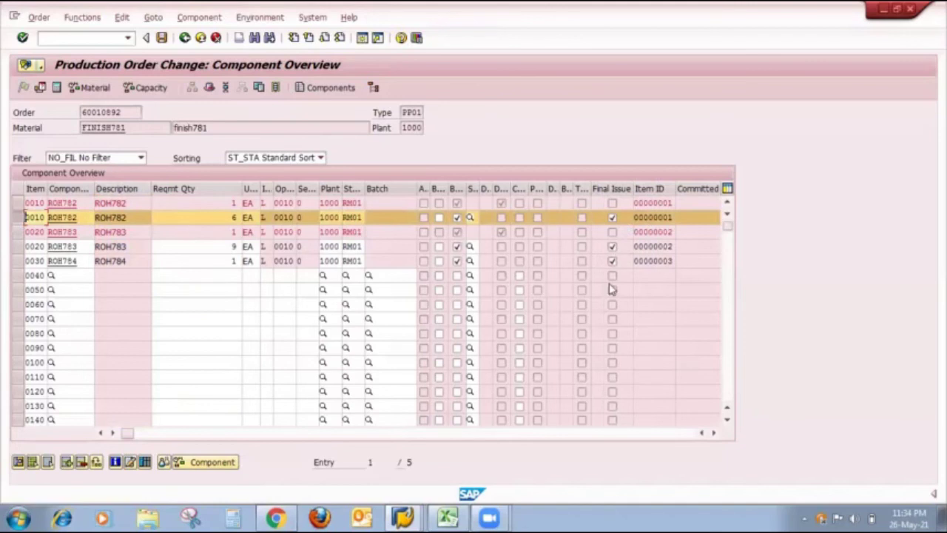
# Step: Examine the production order's documented goods movements, return to the component overview, and switch to the OCM sheet in Excel
pyautogui.click(187, 22)
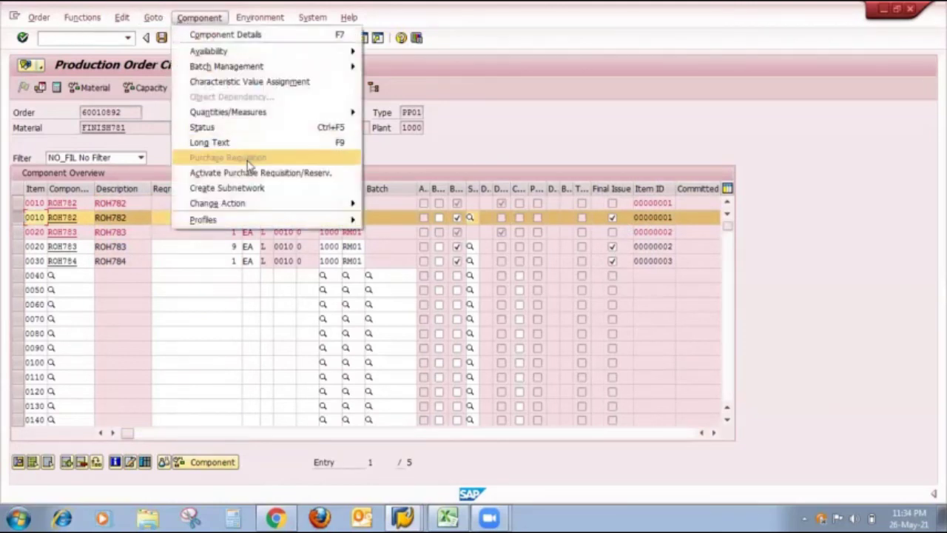
pyautogui.moveTo(152, 21)
pyautogui.click(199, 127)
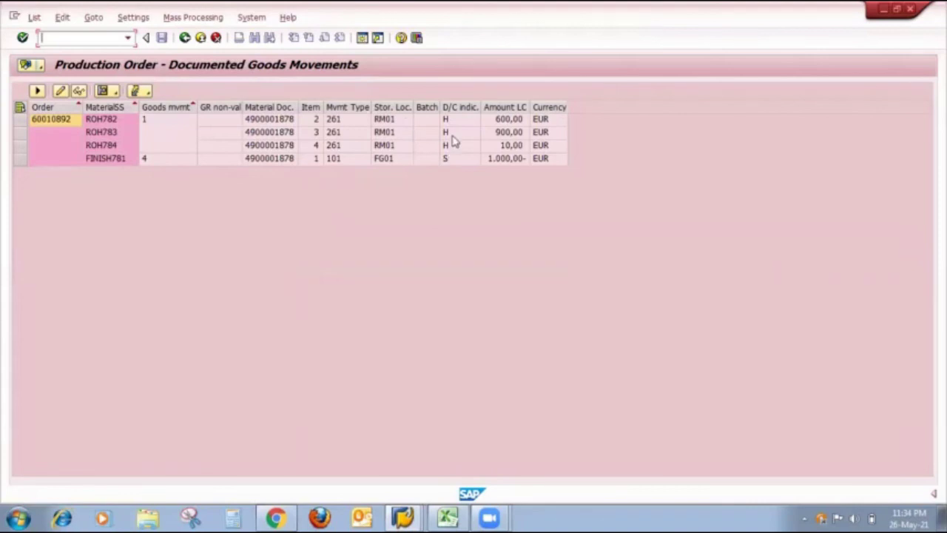
pyautogui.click(184, 37)
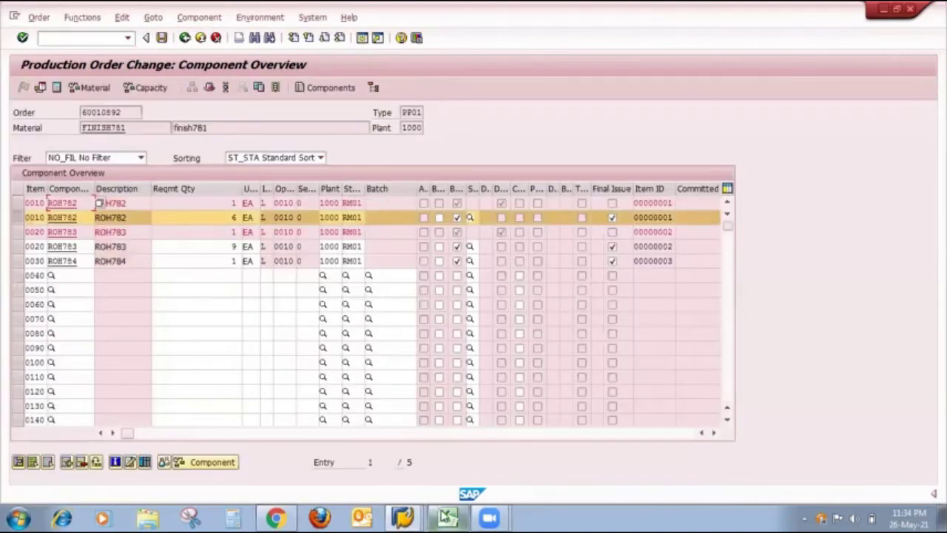
pyautogui.click(447, 516)
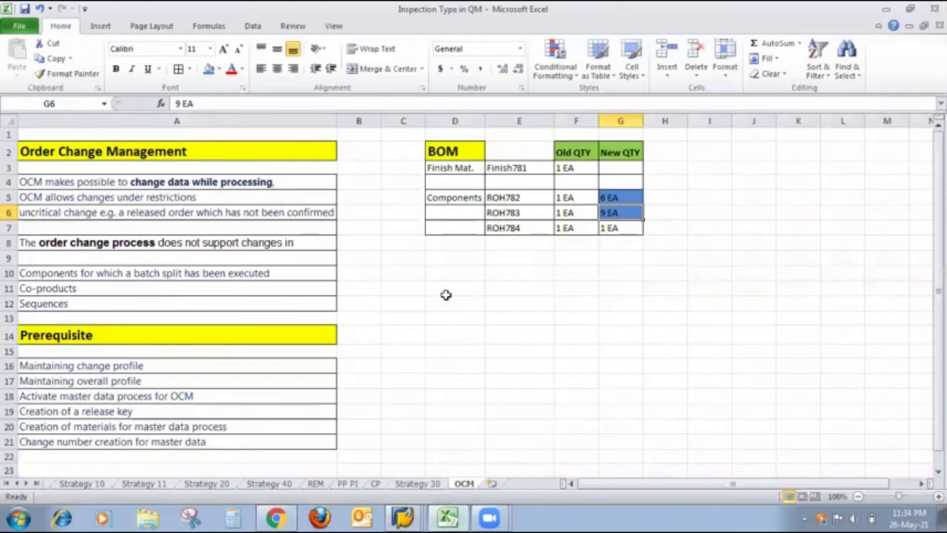